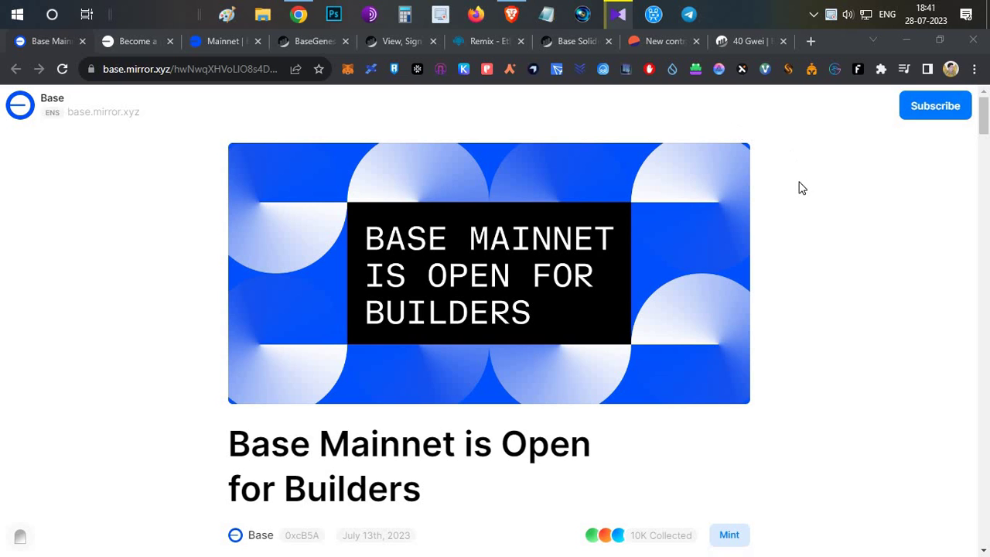
pyautogui.click(511, 14)
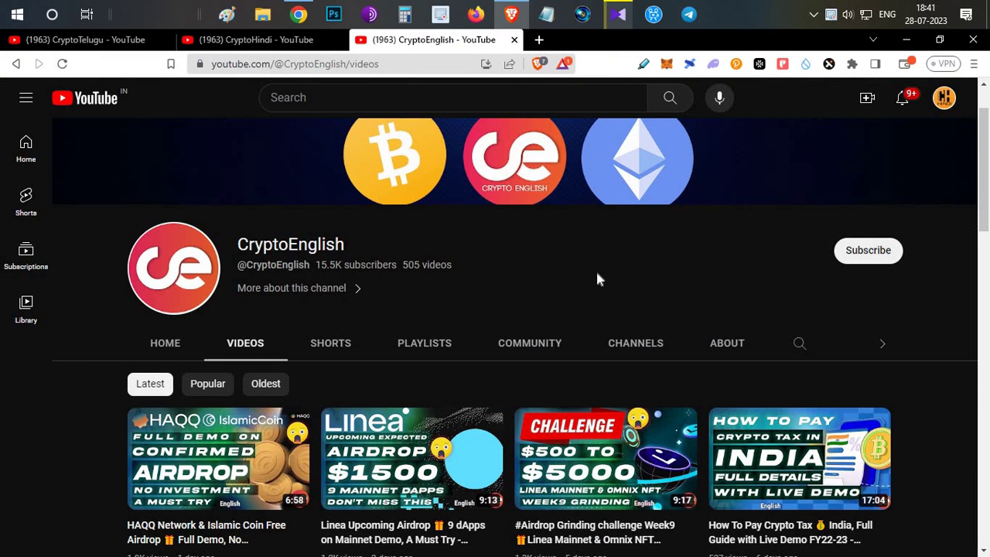
pyautogui.scroll(1, 592, 290)
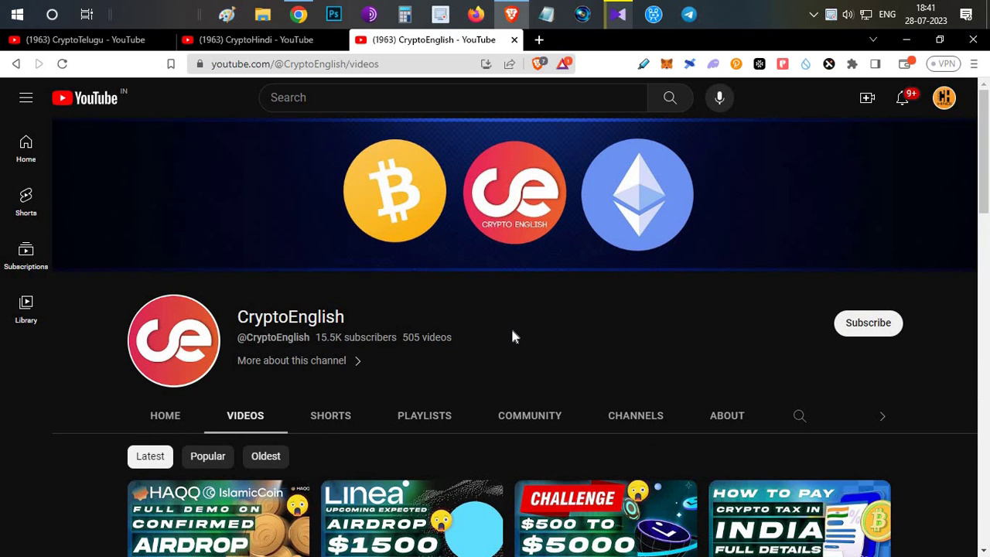
pyautogui.scroll(-2, 510, 334)
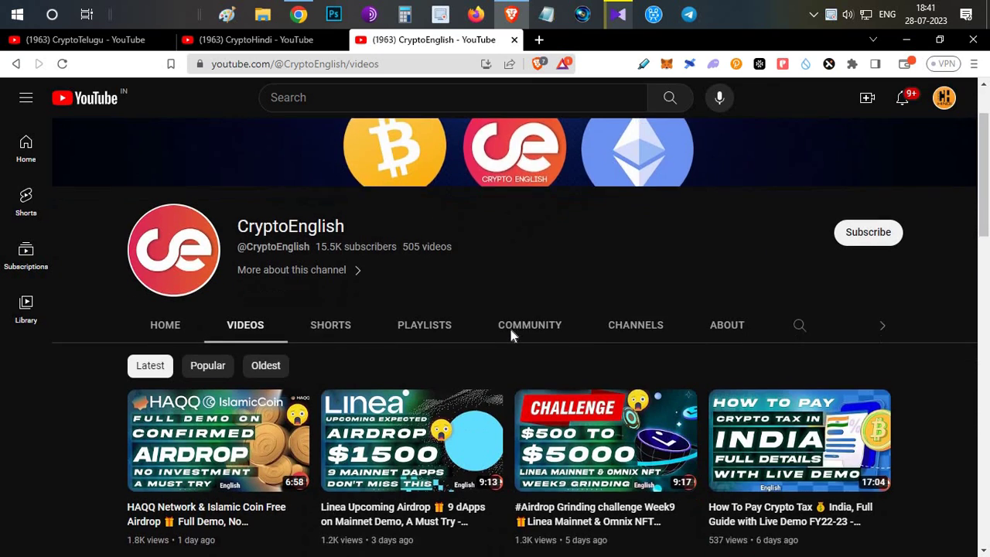
pyautogui.scroll(2, 511, 335)
pyautogui.scroll(-1, 508, 338)
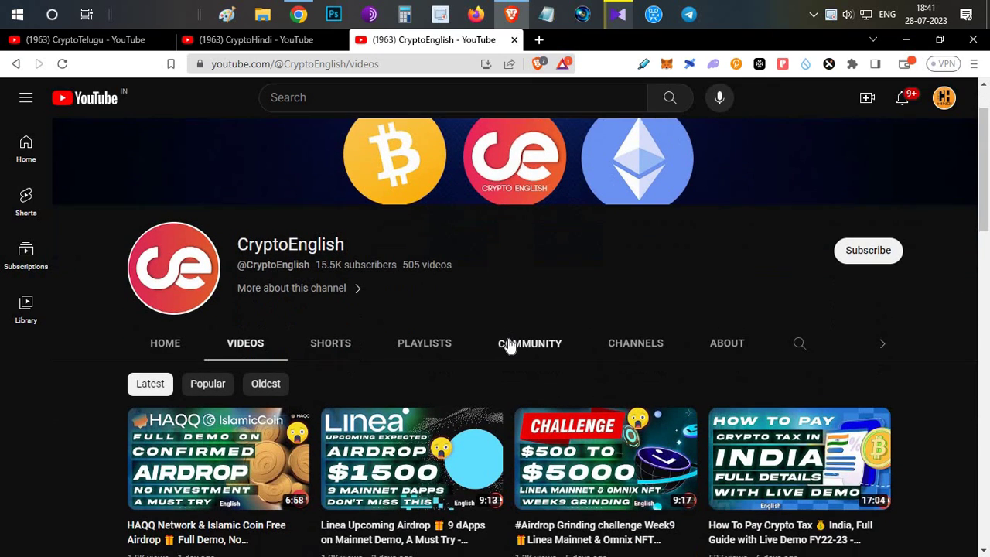
pyautogui.click(546, 14)
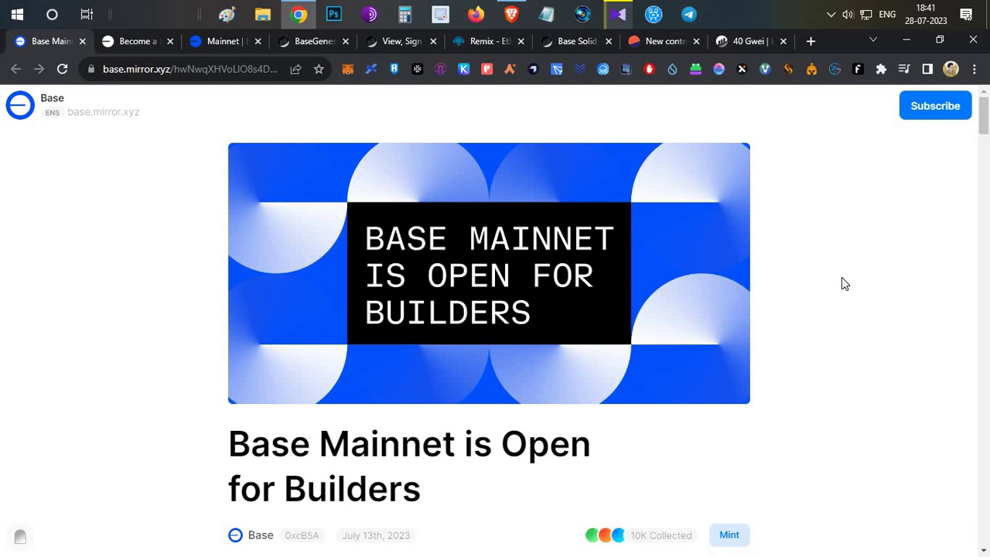
# - Scroll the Mirror article and highlight the Gold Tier deadline text
pyautogui.moveTo(984, 116); pyautogui.dragTo(987, 300)
pyautogui.scroll(-15, 987, 300)
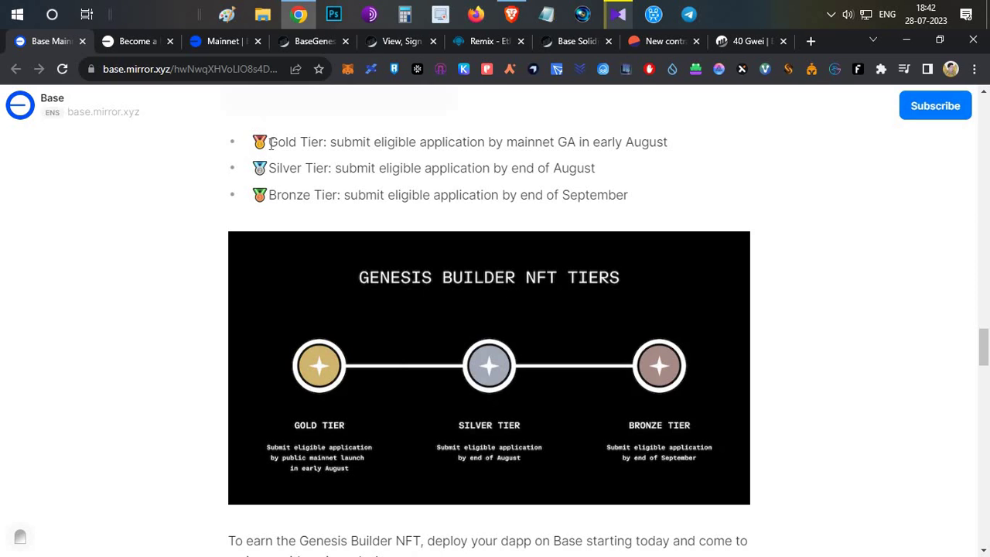
pyautogui.moveTo(267, 142); pyautogui.dragTo(326, 141)
pyautogui.click(492, 189)
# - Highlight the NFT name in the mint heading, the three minting steps, and the Gold Tier line
pyautogui.scroll(-10, 984, 372)
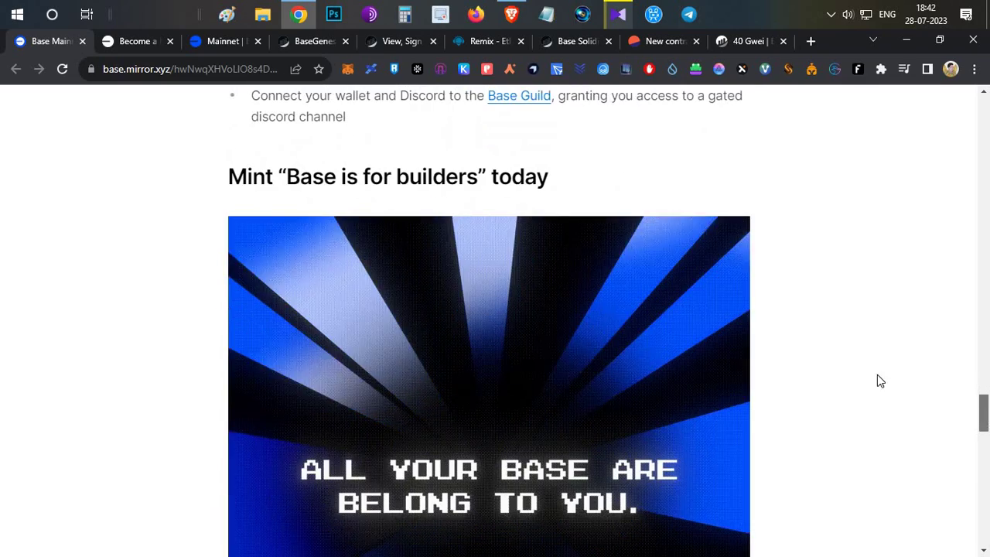
pyautogui.moveTo(287, 151); pyautogui.dragTo(448, 160)
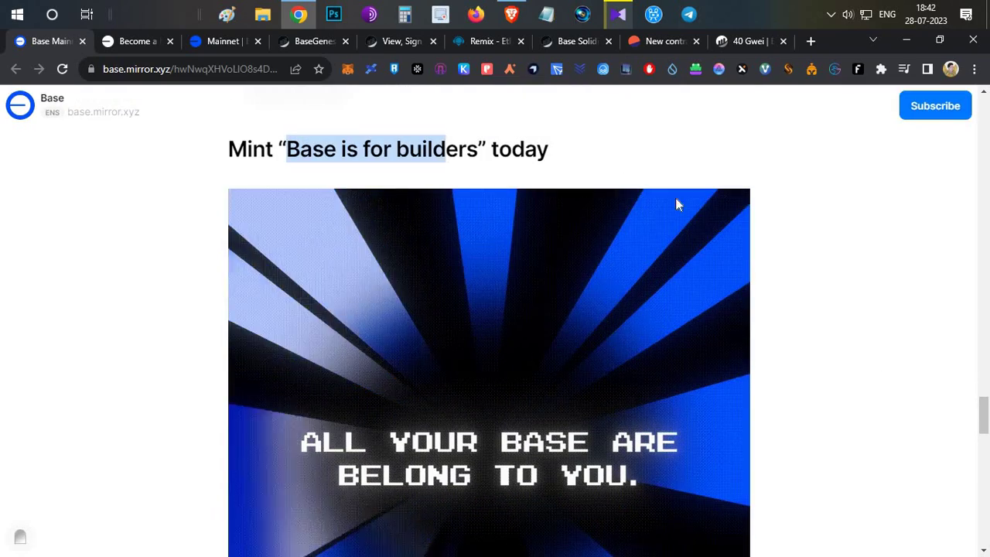
pyautogui.scroll(-6, 981, 414)
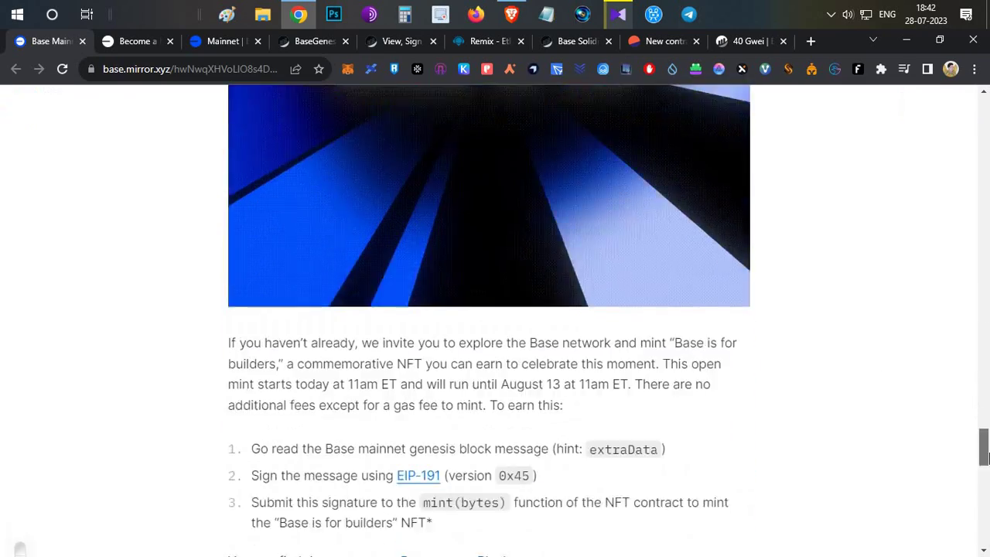
pyautogui.moveTo(239, 355); pyautogui.dragTo(496, 447)
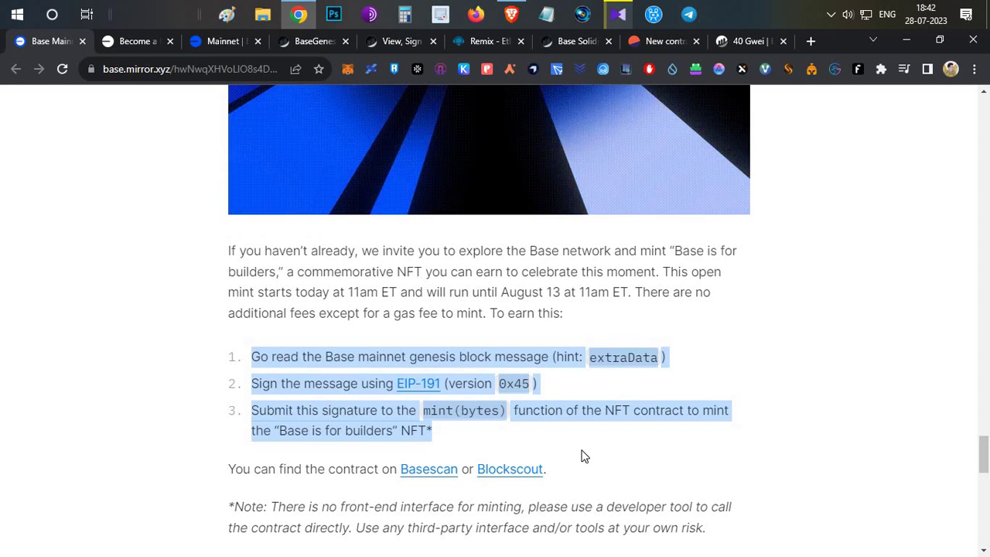
pyautogui.click(988, 379)
pyautogui.scroll(10, 988, 379)
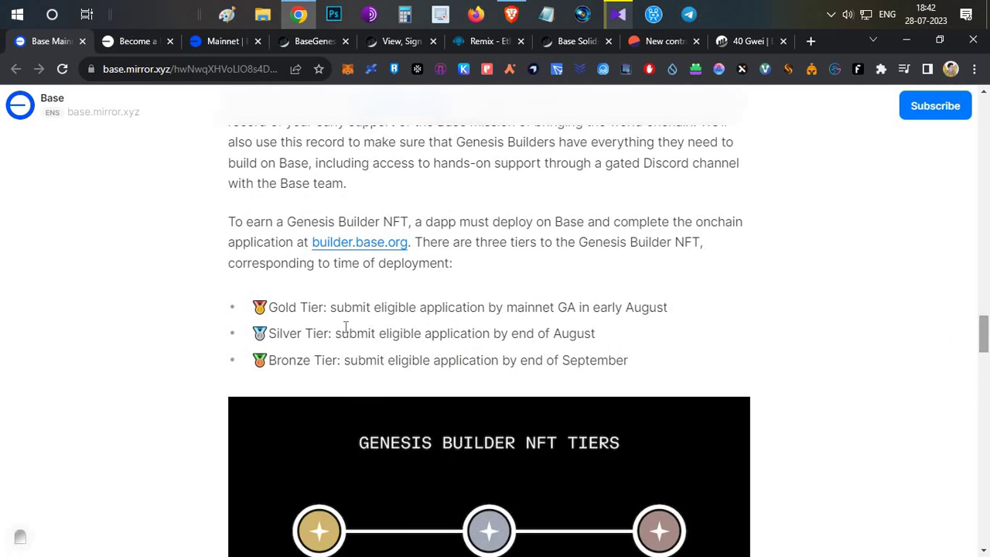
pyautogui.moveTo(277, 307); pyautogui.dragTo(353, 307)
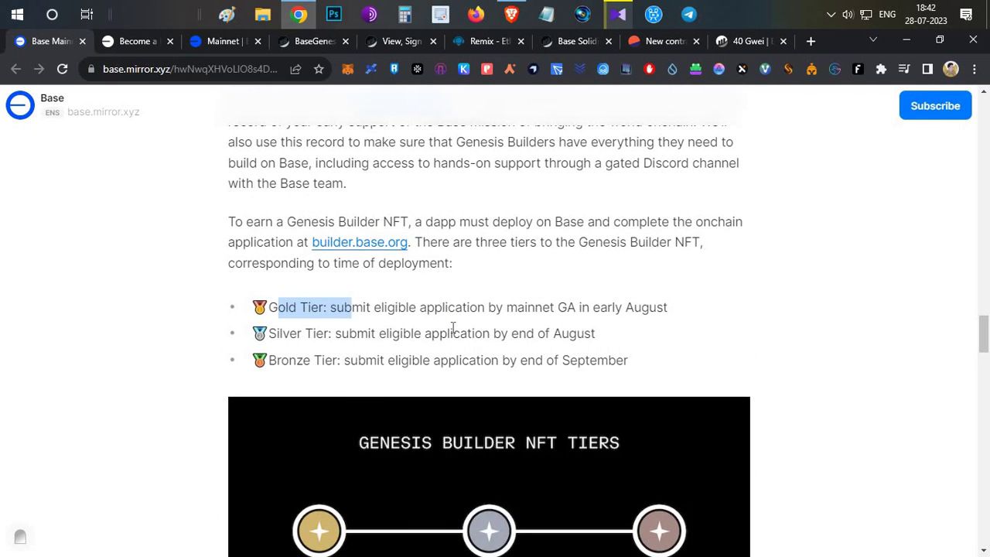
pyautogui.click(453, 328)
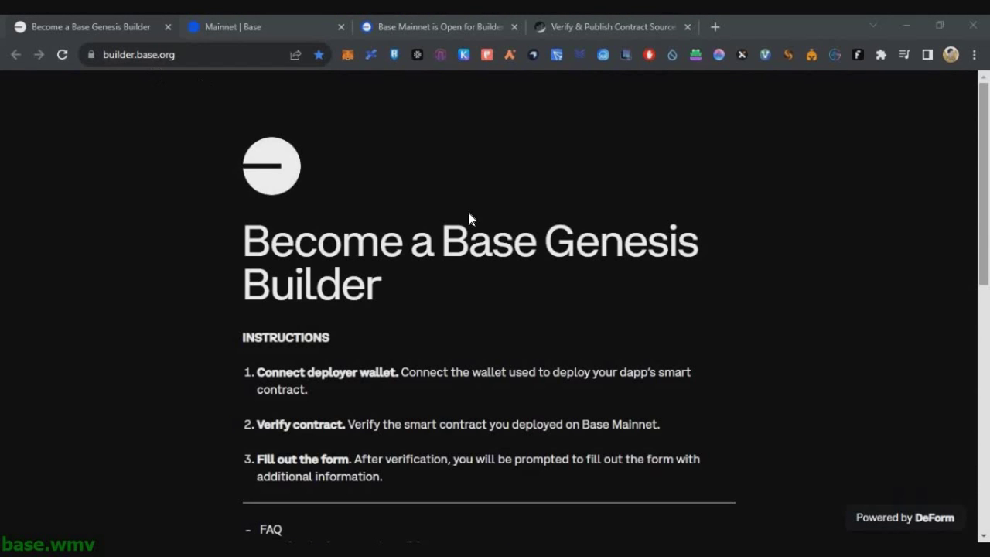
# - Agree to the terms, connect MetaMask, and sign to verify the wallet
pyautogui.click(433, 209)
pyautogui.scroll(-7, 451, 248)
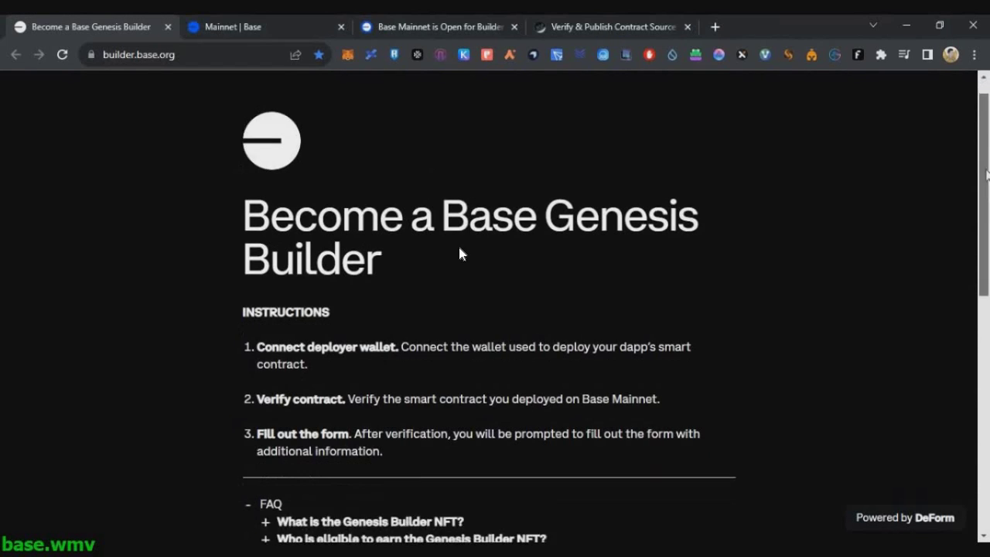
pyautogui.click(252, 379)
pyautogui.click(315, 441)
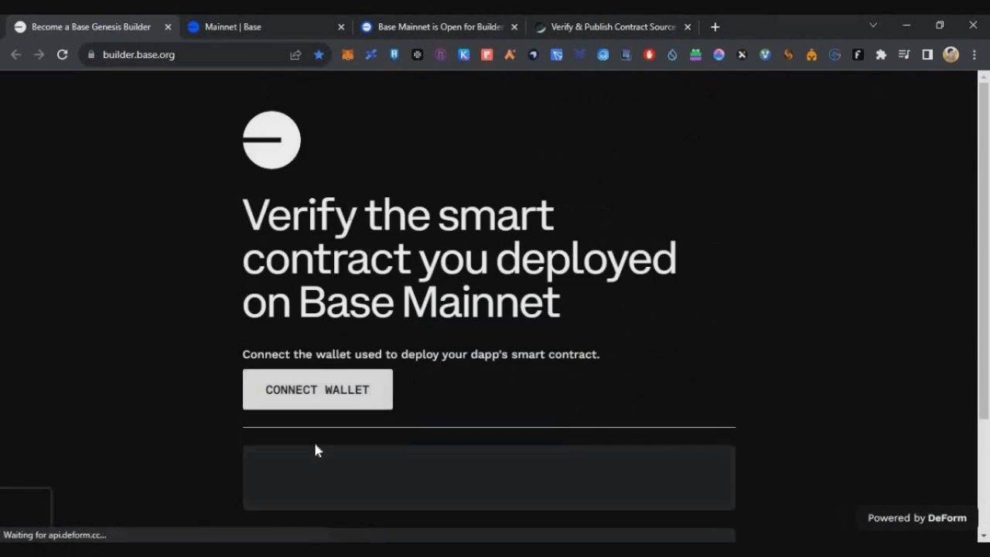
pyautogui.click(298, 331)
pyautogui.click(433, 255)
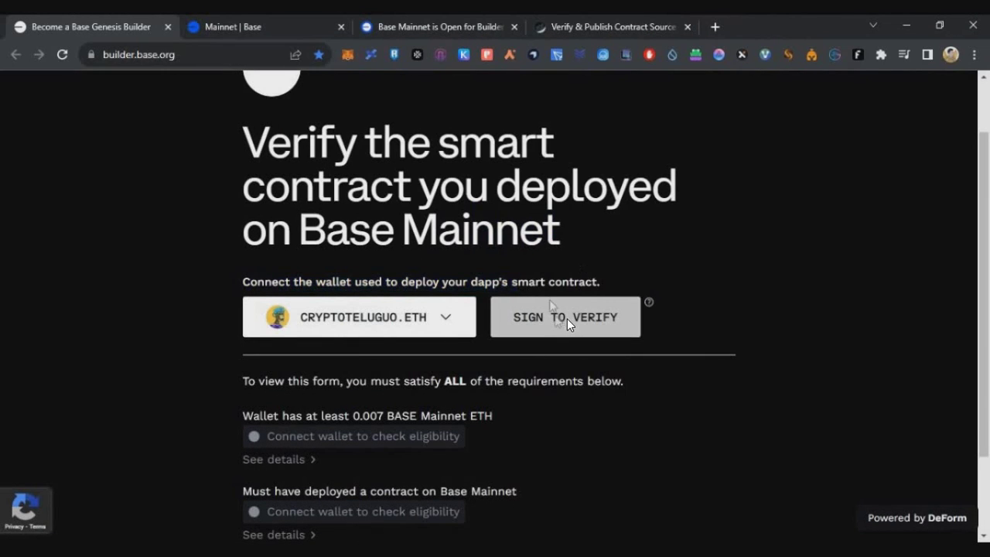
pyautogui.click(567, 318)
pyautogui.click(905, 422)
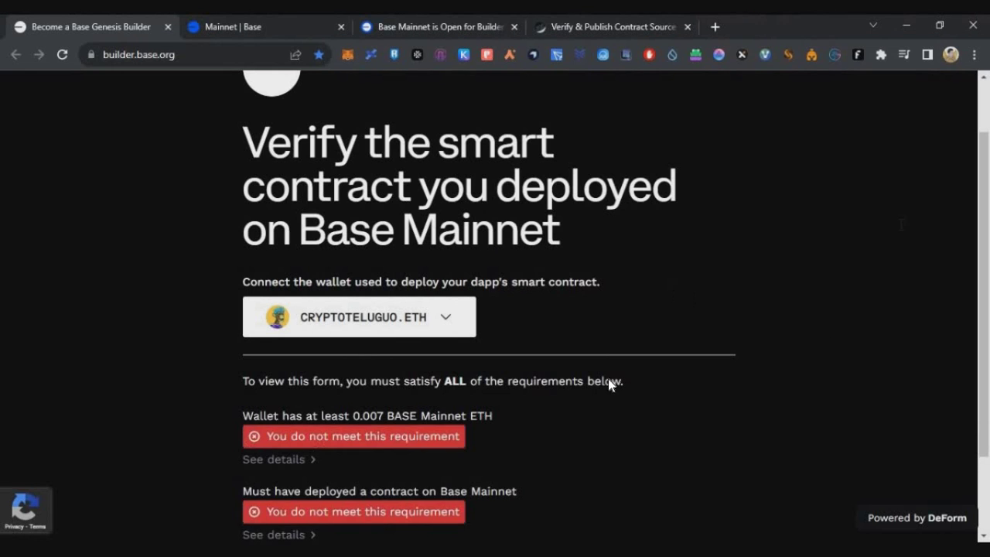
# - Review the unmet 0.007 ETH minimum balance and deployed-contract requirements
pyautogui.scroll(-2, 464, 372)
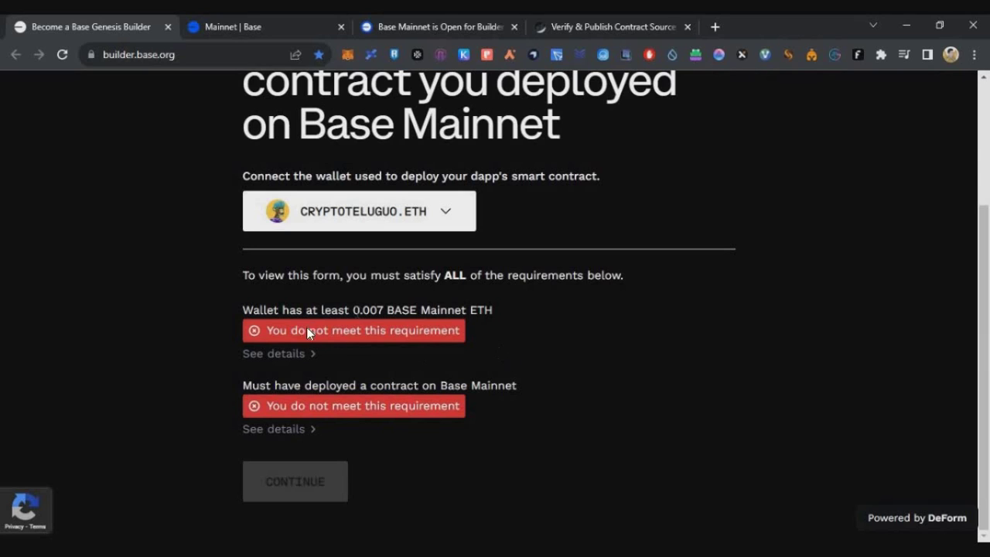
pyautogui.moveTo(352, 316); pyautogui.dragTo(438, 311)
pyautogui.click(438, 311)
pyautogui.moveTo(241, 391); pyautogui.dragTo(538, 364)
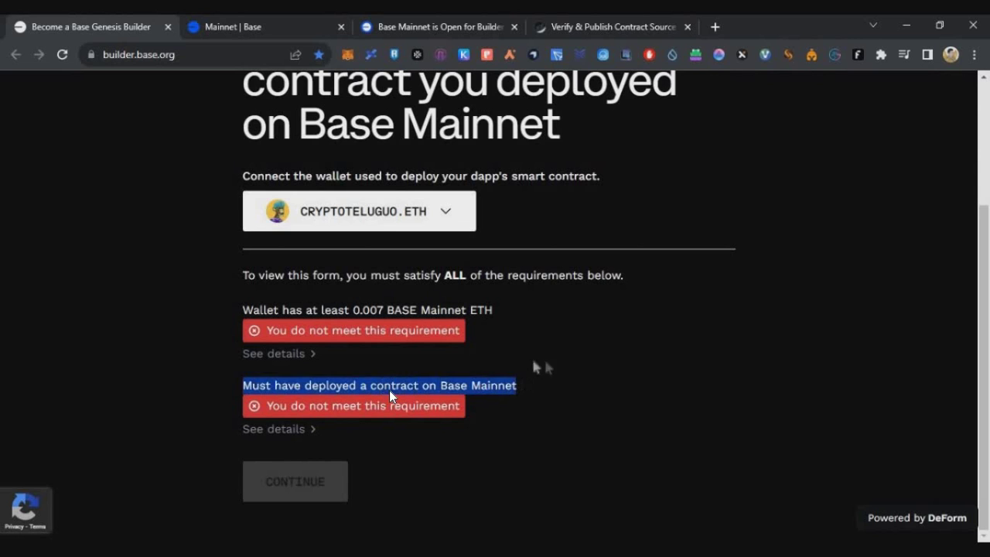
pyautogui.click(538, 364)
pyautogui.doubleClick(368, 310)
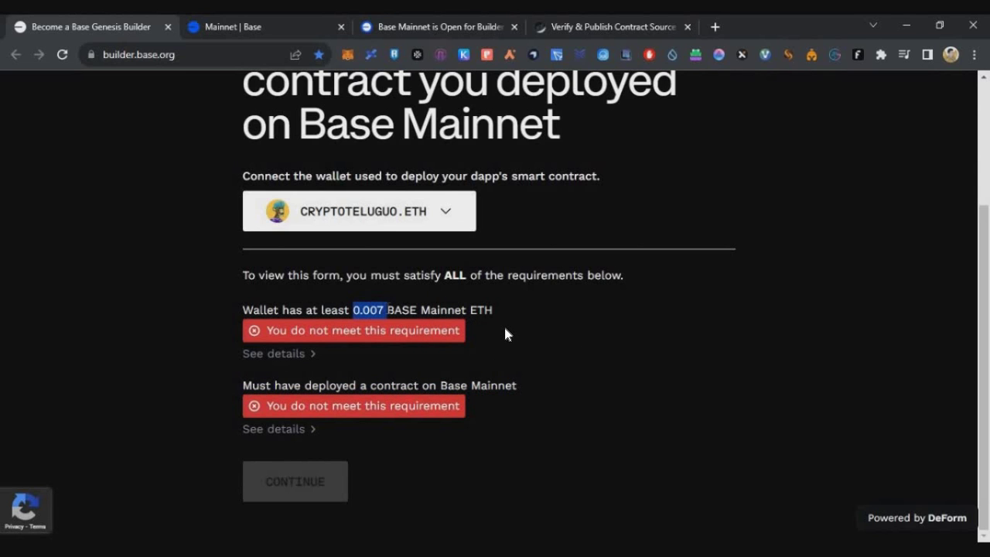
pyautogui.click(504, 329)
pyautogui.click(283, 31)
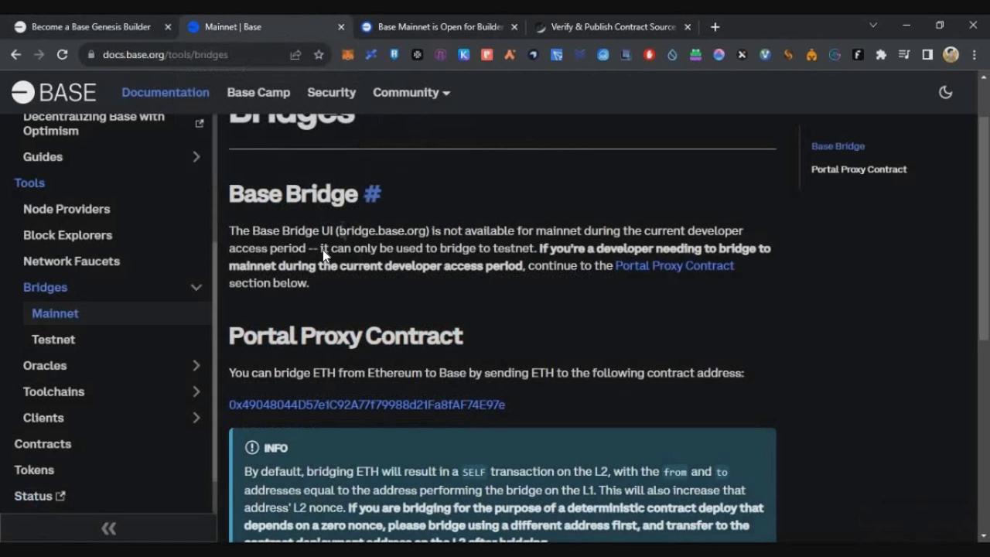
# - Copy the Portal Proxy Contract address from the Bridges docs and bring up MetaMask
pyautogui.scroll(1, 448, 255)
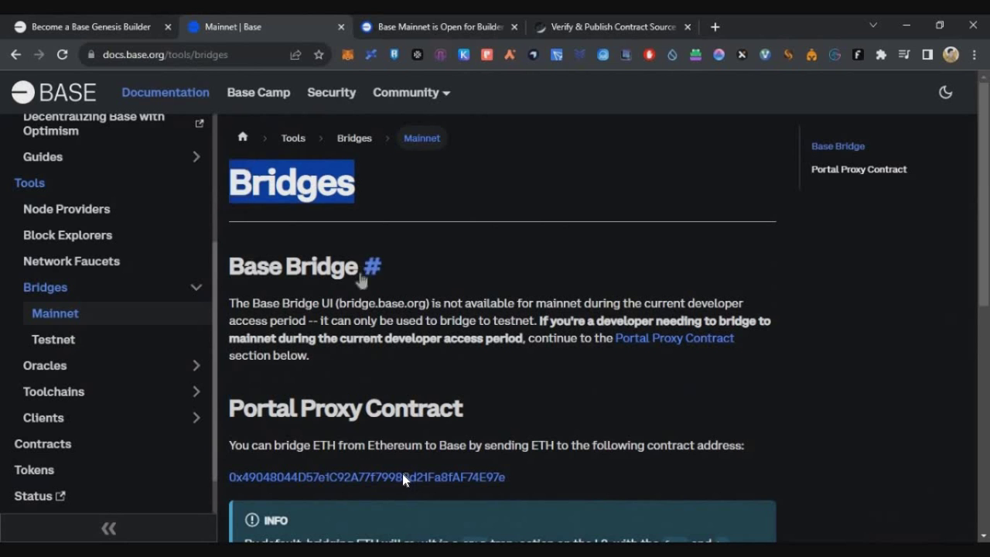
pyautogui.click(483, 387)
pyautogui.scroll(-2, 483, 387)
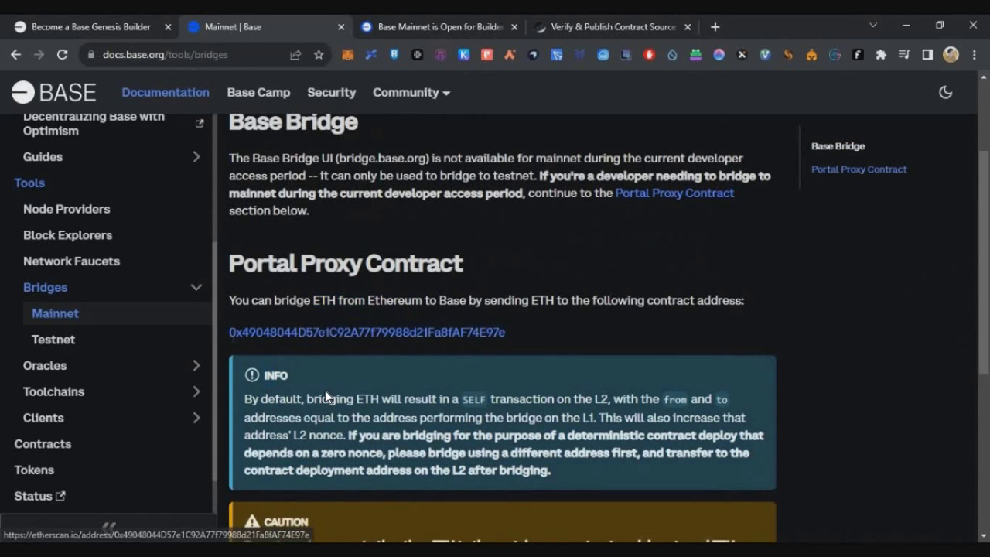
pyautogui.moveTo(509, 333); pyautogui.dragTo(252, 334)
pyautogui.hotkey('ctrl', 'c')
pyautogui.rightClick(255, 334)
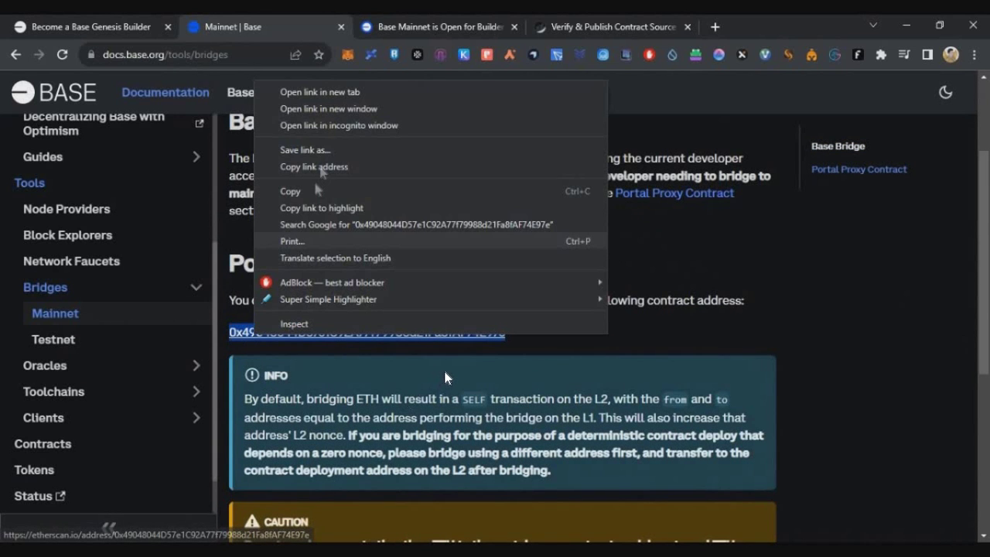
pyautogui.click(309, 191)
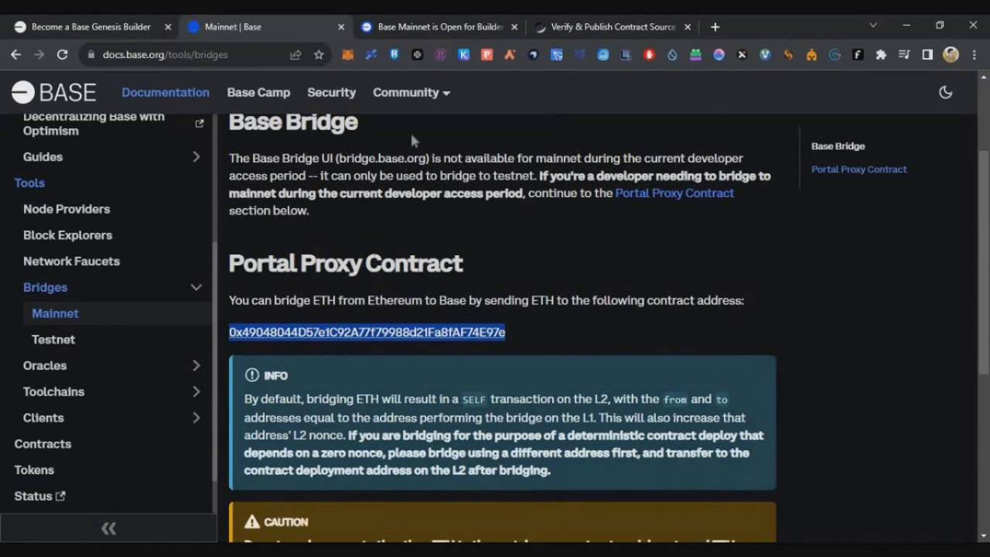
pyautogui.click(347, 54)
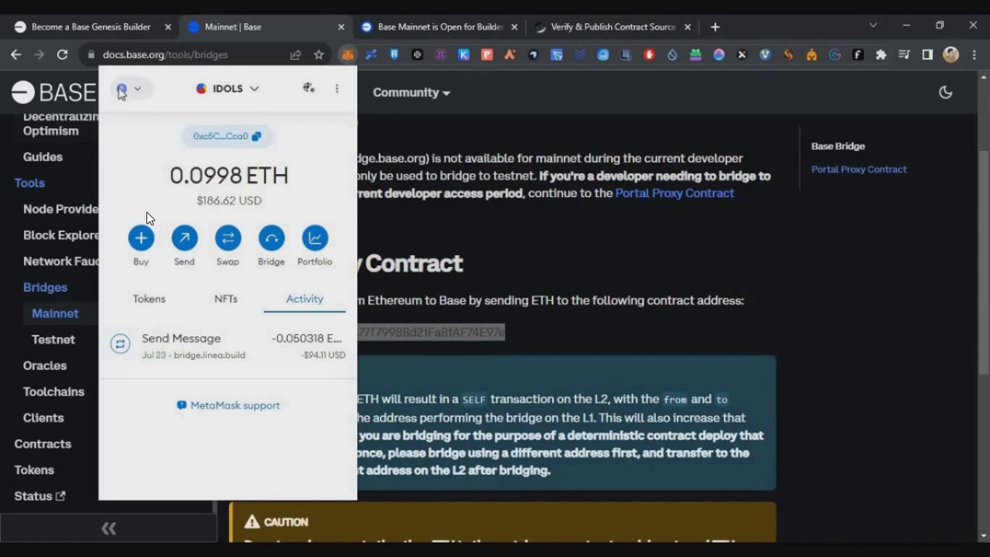
# - Start a send on Ethereum Mainnet to the pasted Portal Proxy address for 0.01 ETH
pyautogui.click(124, 88)
pyautogui.click(320, 157)
pyautogui.click(184, 254)
pyautogui.hotkey('ctrl', 'v')
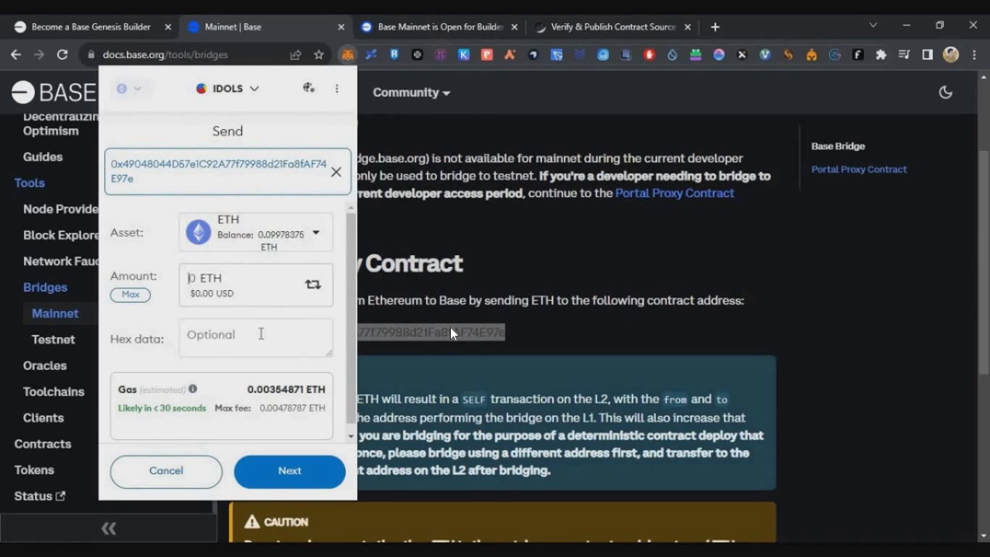
pyautogui.click(198, 294)
pyautogui.write('.009')
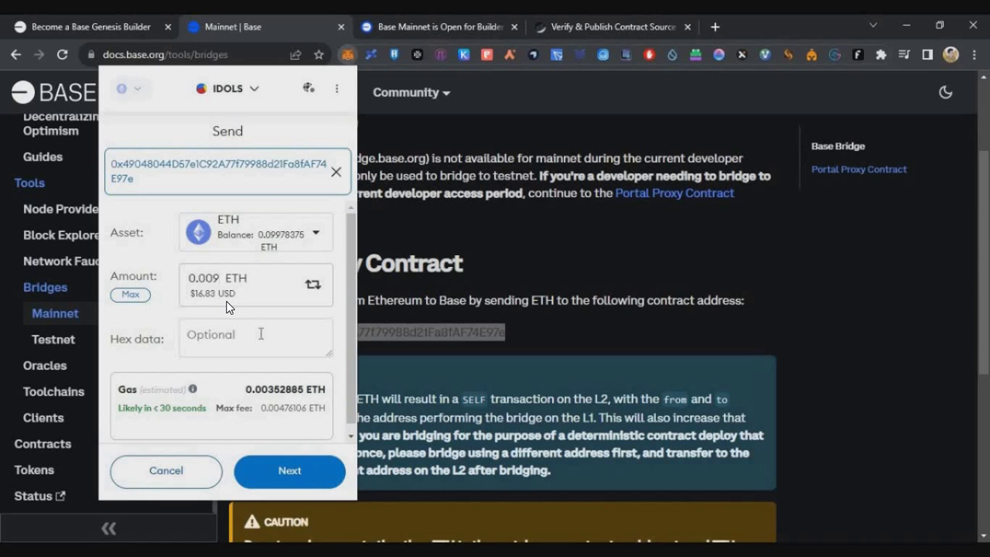
pyautogui.press('BackSpace')
pyautogui.press('BackSpace')
pyautogui.write('1')
pyautogui.click(296, 474)
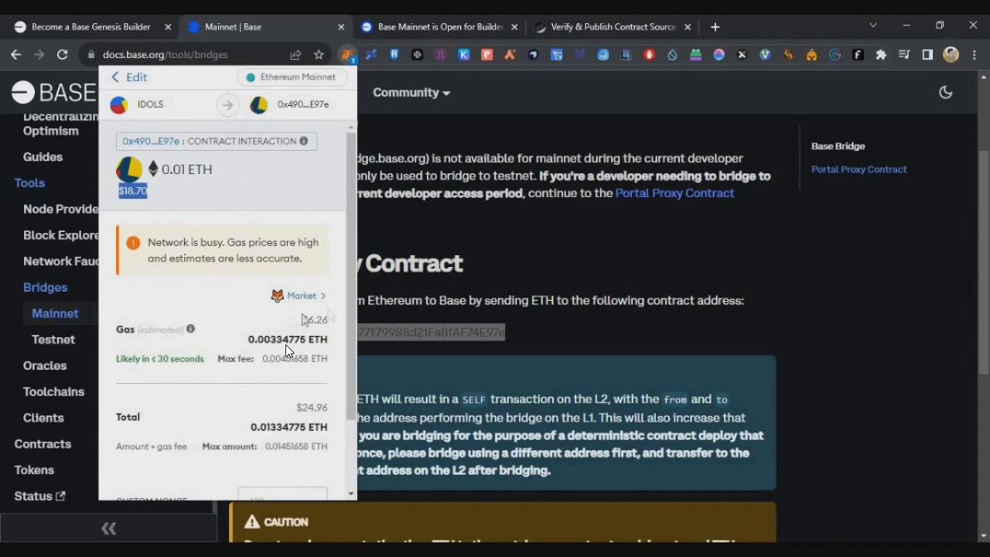
# - Review the gas fee and total, then confirm the 0.01 ETH bridge transfer
pyautogui.doubleClick(294, 321)
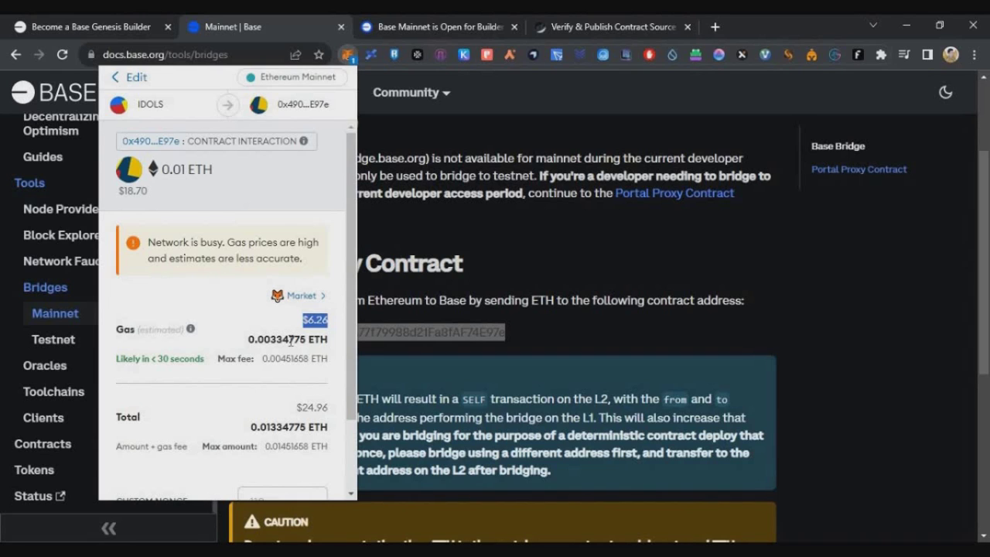
pyautogui.moveTo(290, 340); pyautogui.dragTo(336, 461)
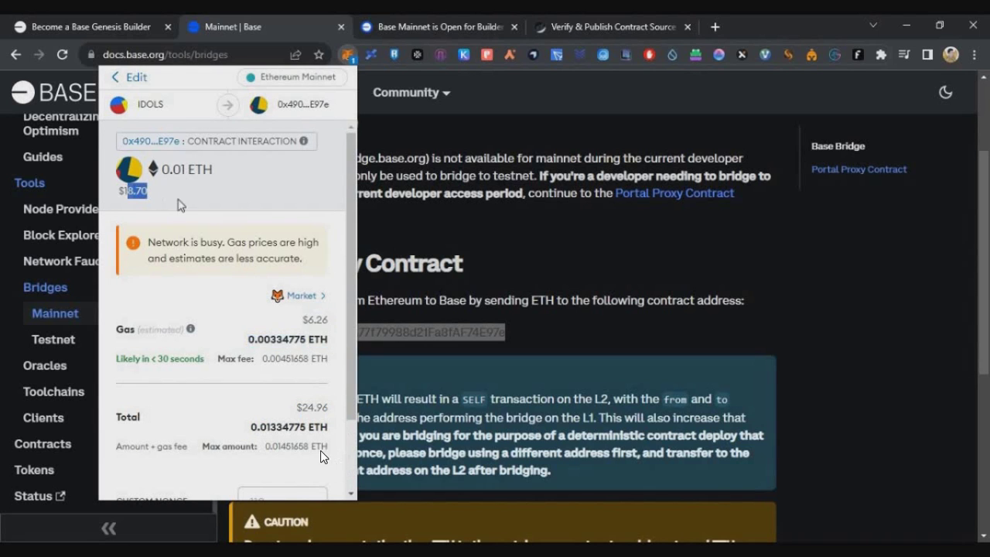
pyautogui.scroll(-3, 327, 456)
pyautogui.moveTo(306, 316); pyautogui.dragTo(270, 400)
pyautogui.click(280, 471)
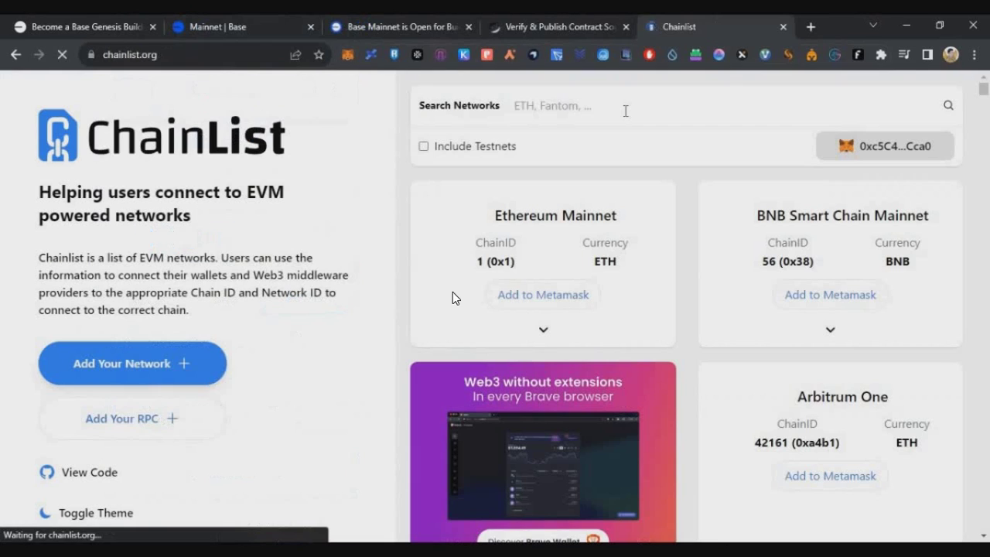
pyautogui.click(626, 108)
# - Find Base via a BASE search on Chainlist, approve adding it to MetaMask, and switch networks
pyautogui.write('BASE')
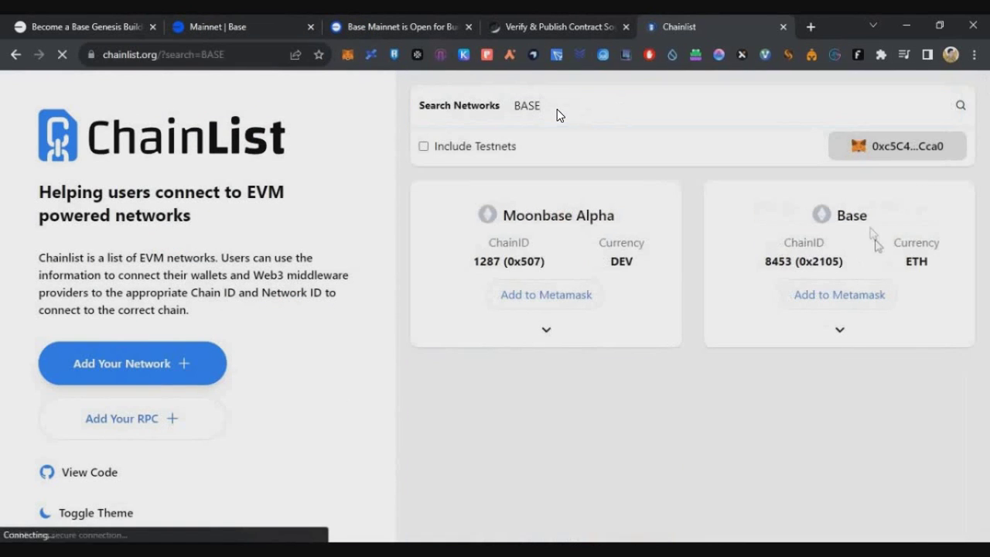
pyautogui.click(843, 294)
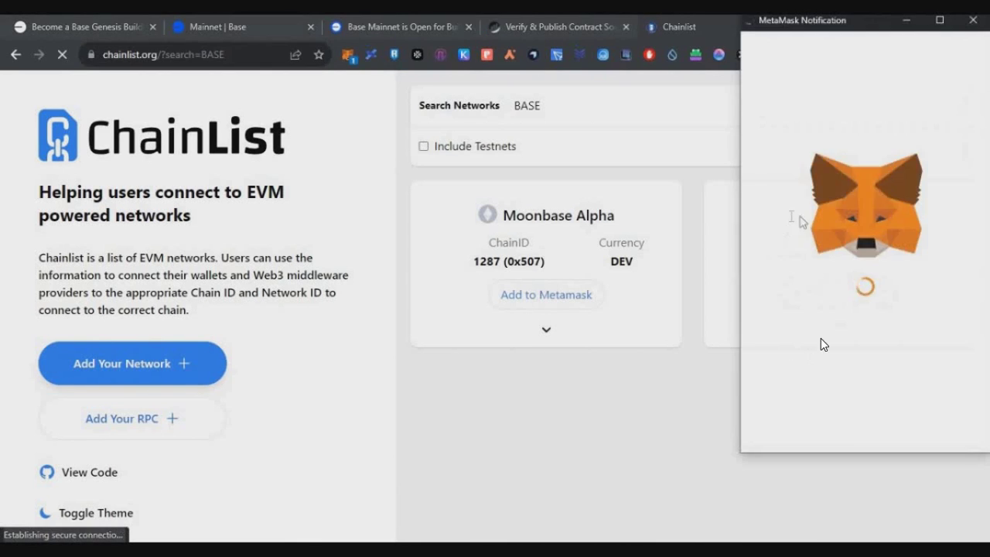
pyautogui.click(898, 421)
pyautogui.click(926, 422)
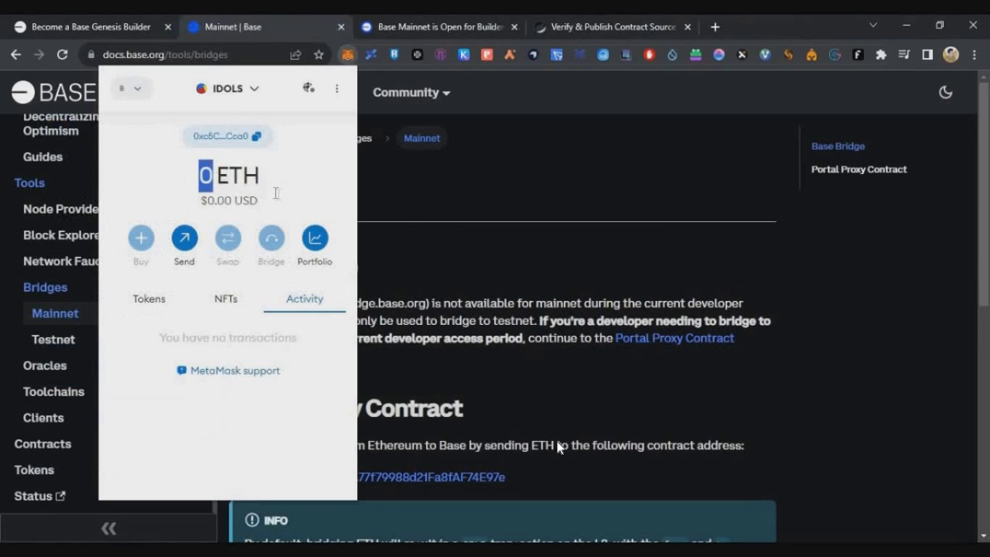
pyautogui.moveTo(276, 193); pyautogui.dragTo(280, 216)
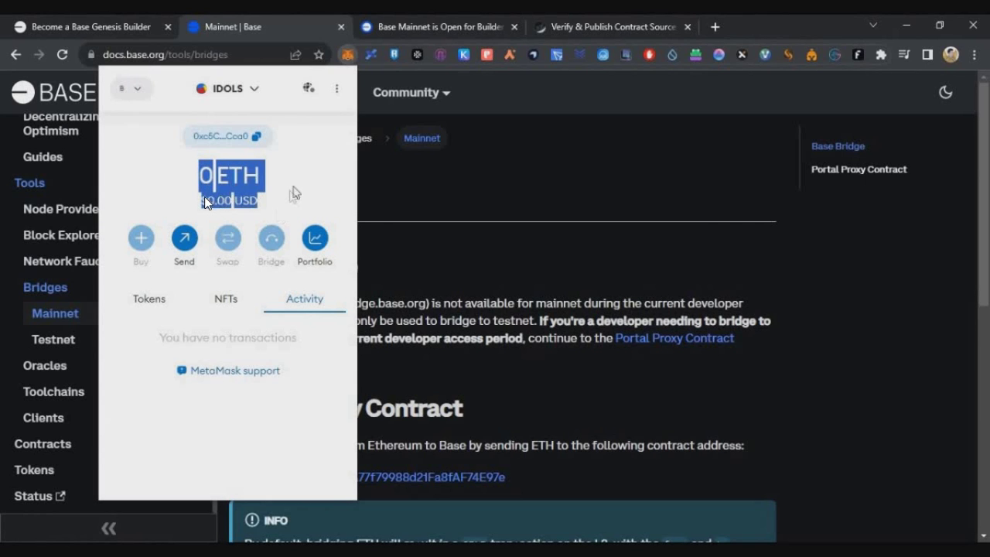
# - Check the bridged 0.01 ETH balance and review the builder page's balance and contract requirements
pyautogui.click(364, 269)
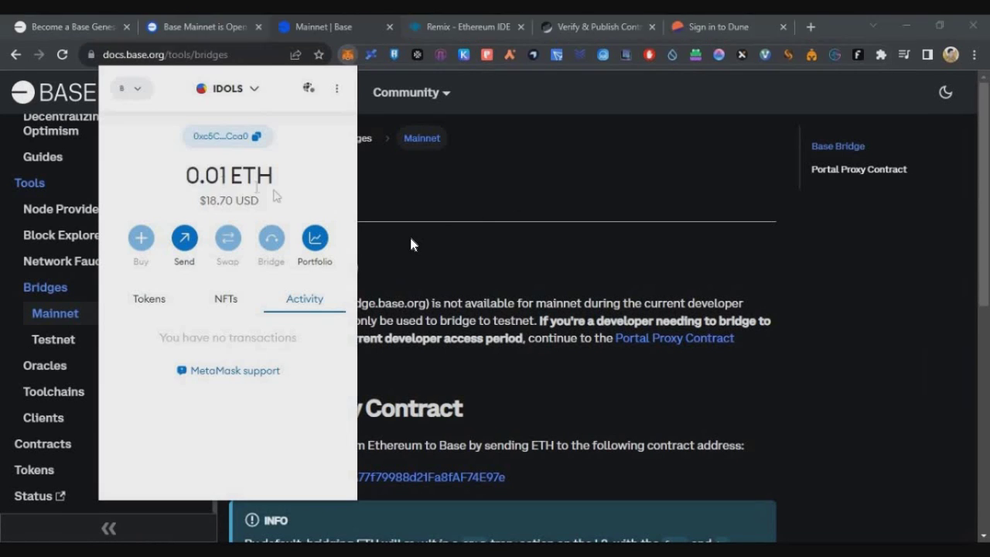
pyautogui.moveTo(186, 176); pyautogui.dragTo(274, 178)
pyautogui.click(279, 184)
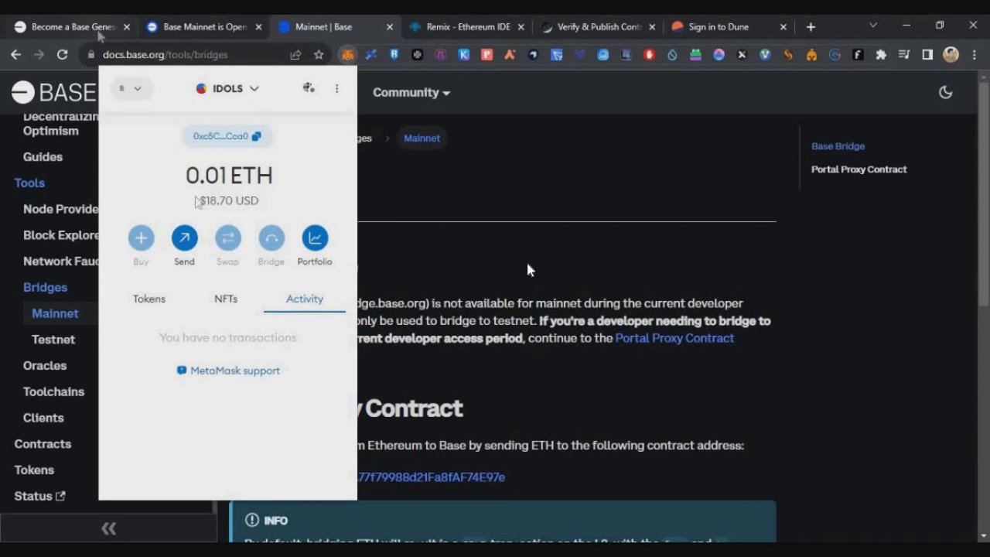
pyautogui.hotkey('ctrl', '1')
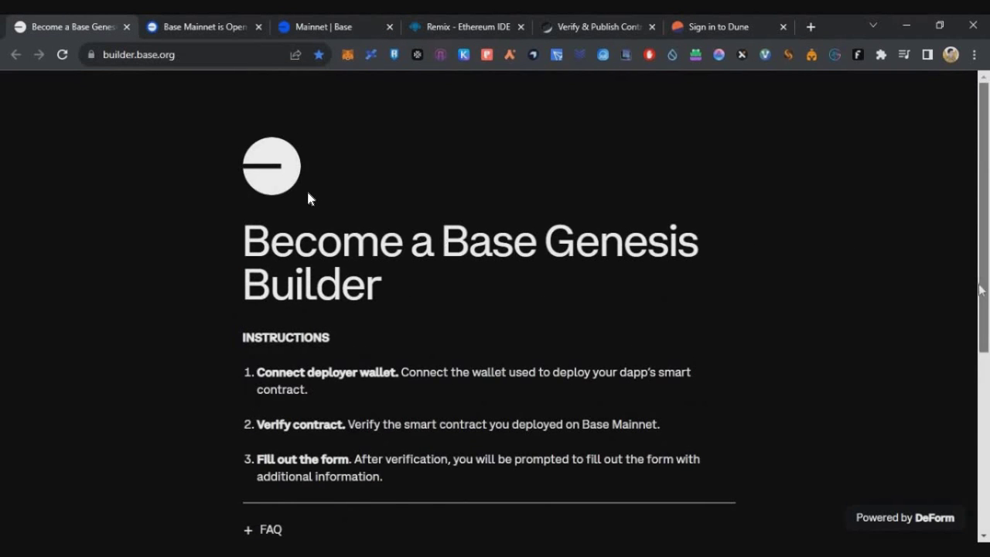
pyautogui.scroll(-3, 304, 194)
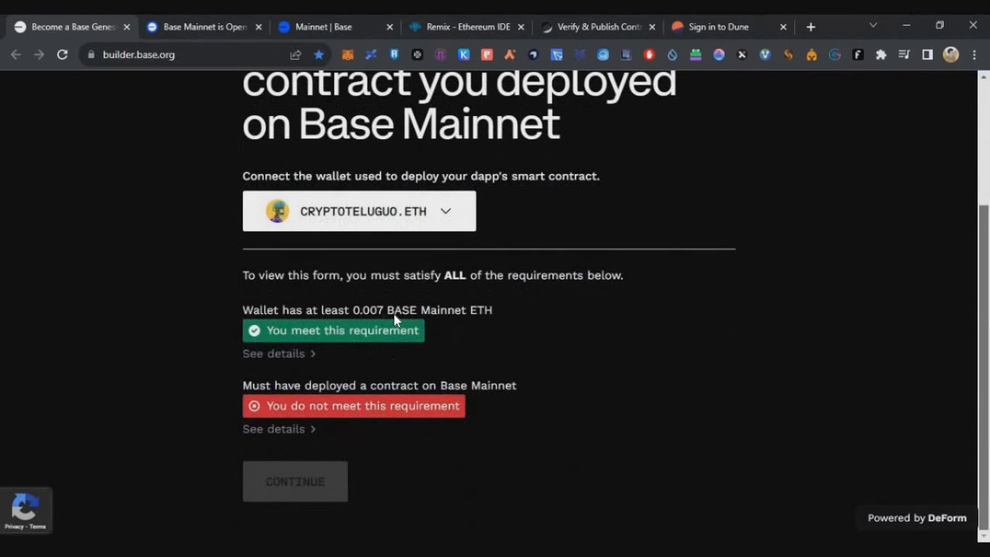
pyautogui.moveTo(354, 310); pyautogui.dragTo(410, 311)
pyautogui.moveTo(243, 385); pyautogui.dragTo(301, 385)
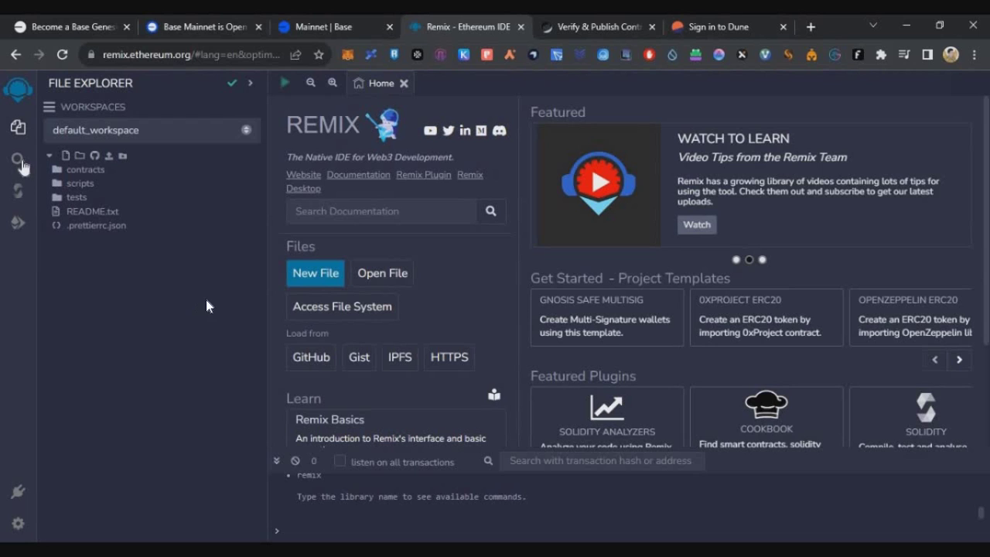
# - Expand contracts, view 1_Storage.sol in the editor, and switch to the Solidity Compiler panel
pyautogui.click(73, 169)
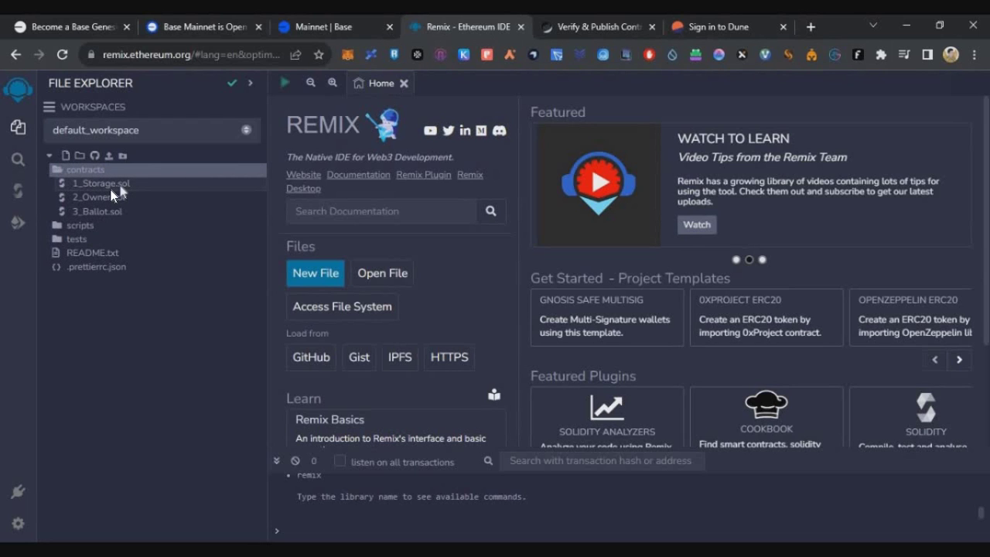
pyautogui.click(101, 183)
pyautogui.moveTo(464, 253); pyautogui.dragTo(593, 233)
pyautogui.scroll(-4, 624, 239)
pyautogui.scroll(4, 625, 237)
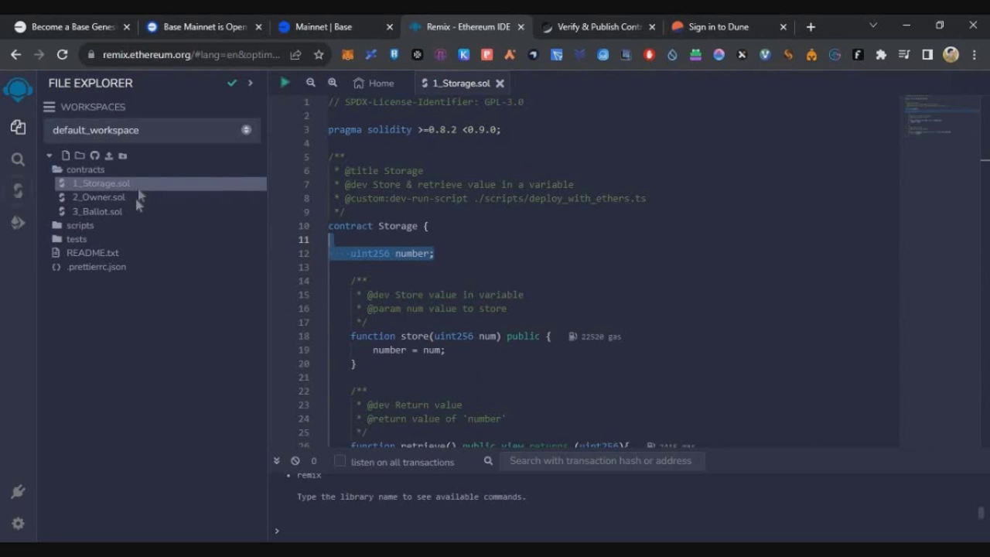
pyautogui.click(18, 190)
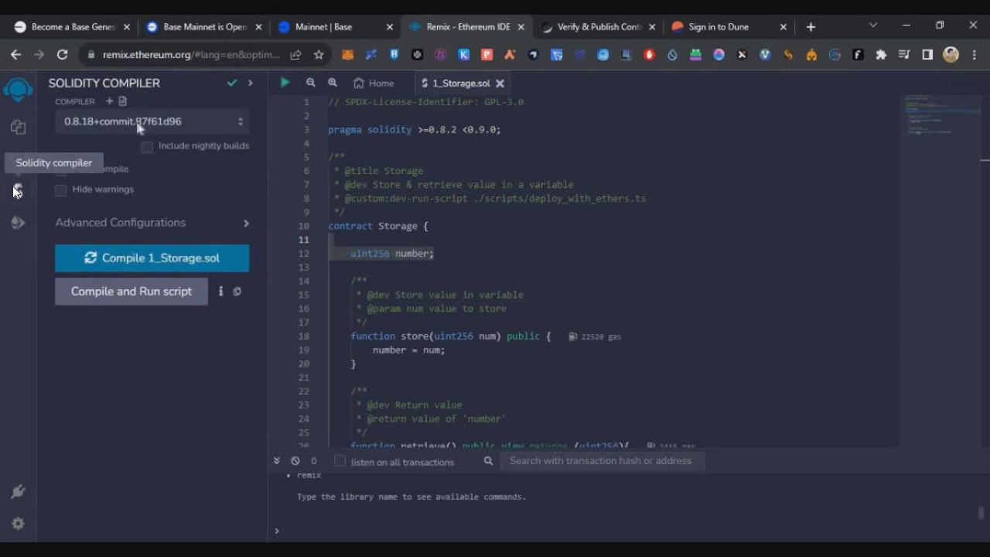
# - Compile 1_Storage.sol and set the deploy environment to Injected Provider - MetaMask
pyautogui.click(156, 261)
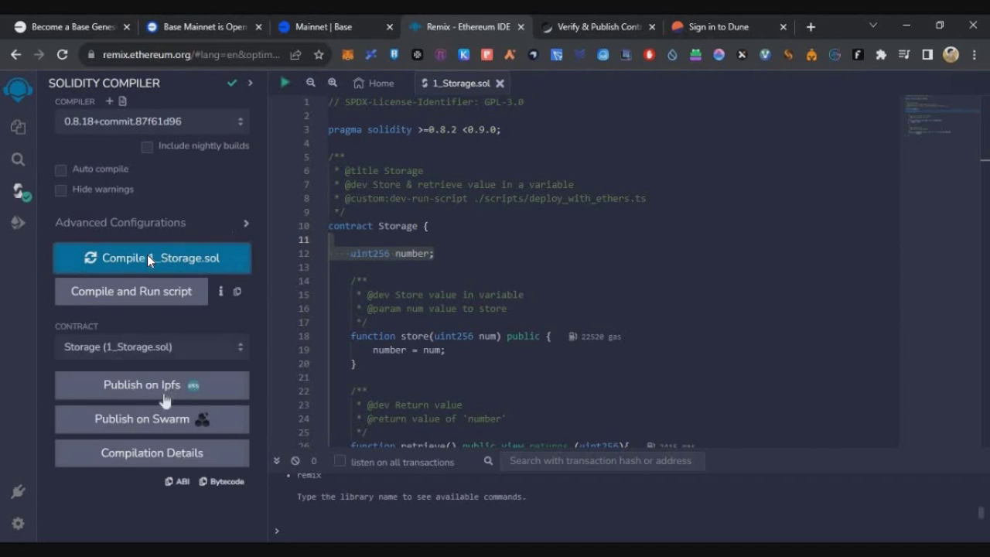
pyautogui.click(16, 224)
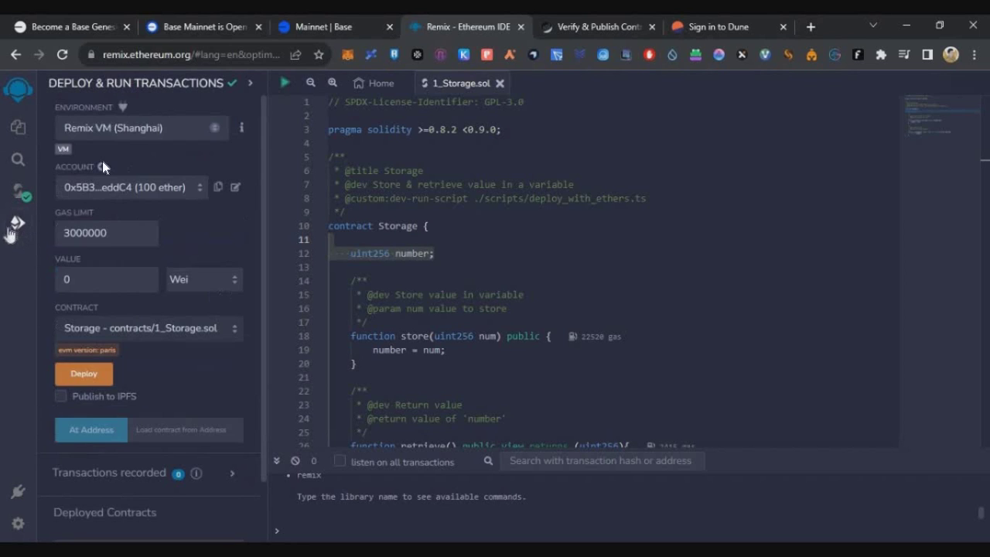
pyautogui.click(165, 124)
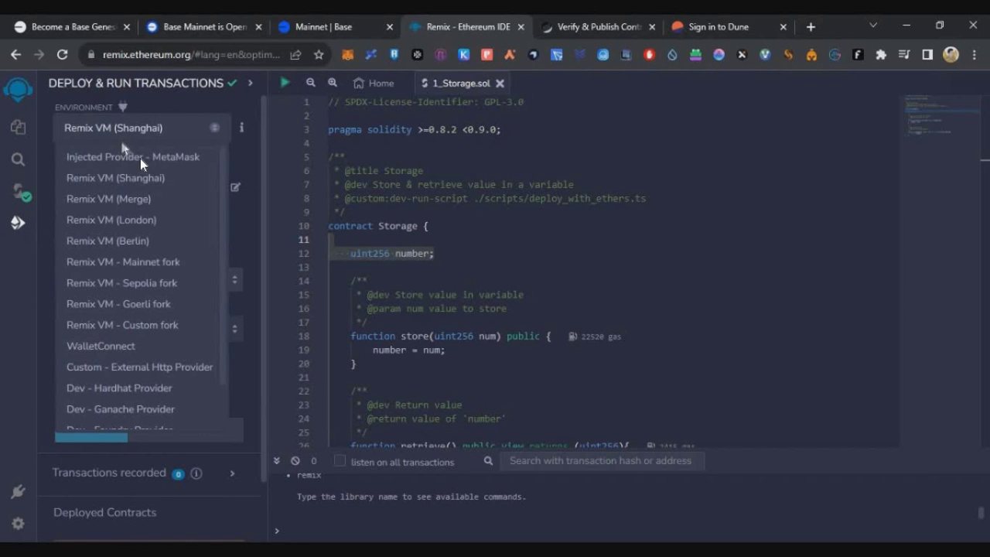
pyautogui.click(140, 158)
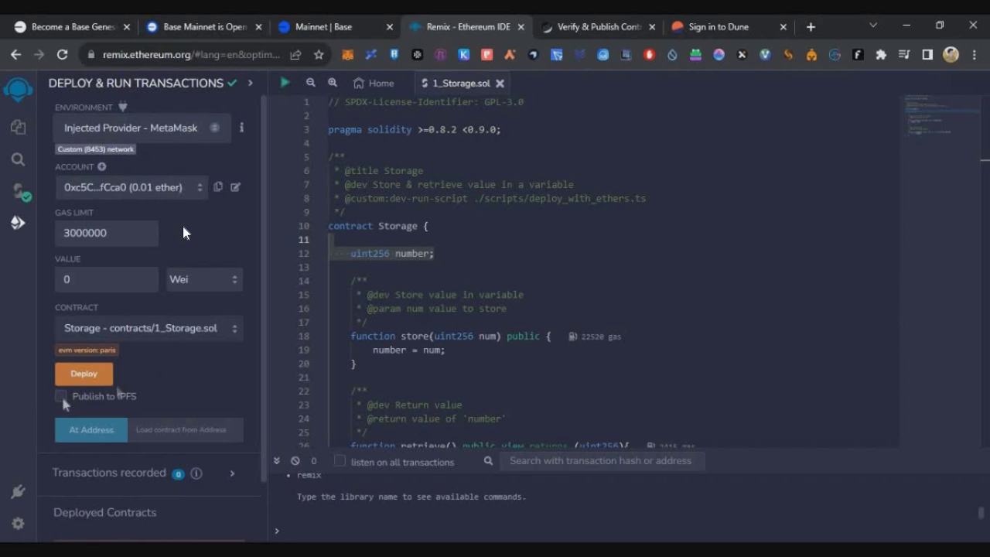
# - Deploy the Storage contract to Base and confirm the transaction in MetaMask
pyautogui.click(108, 372)
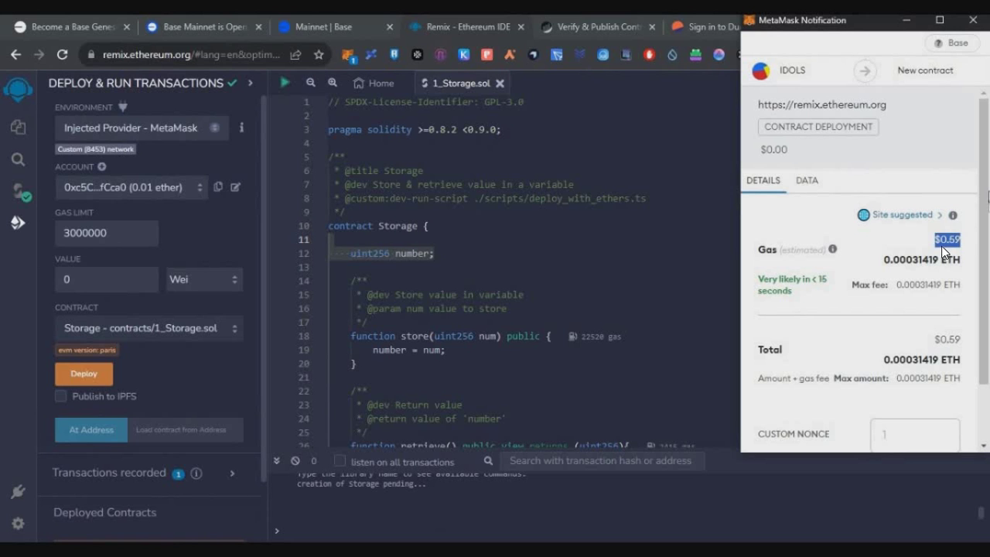
pyautogui.scroll(-2, 942, 248)
pyautogui.click(917, 421)
pyautogui.scroll(-1, 122, 366)
pyautogui.scroll(1, 134, 369)
pyautogui.scroll(-1, 91, 366)
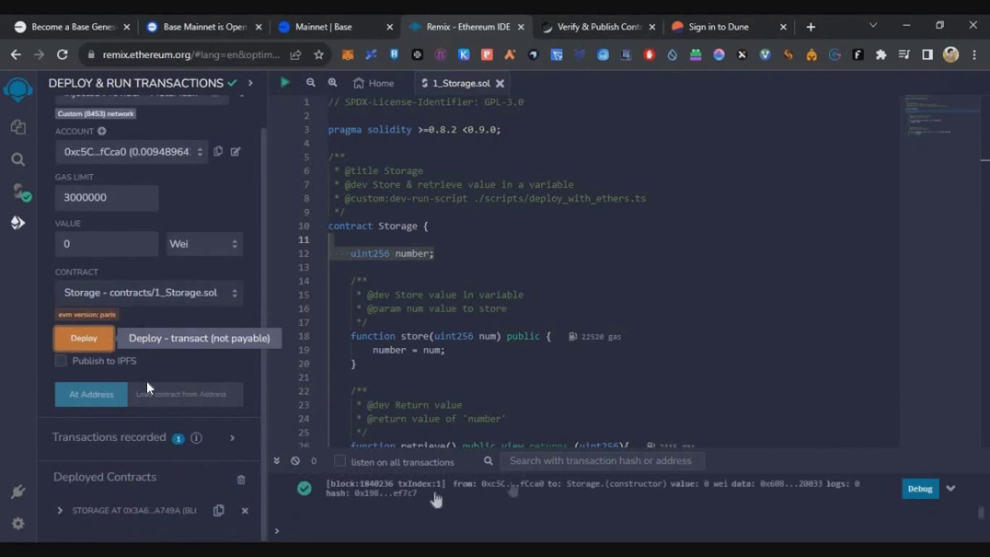
# - Expand the deployed Storage contract and copy its address
pyautogui.click(137, 531)
pyautogui.scroll(-2, 106, 486)
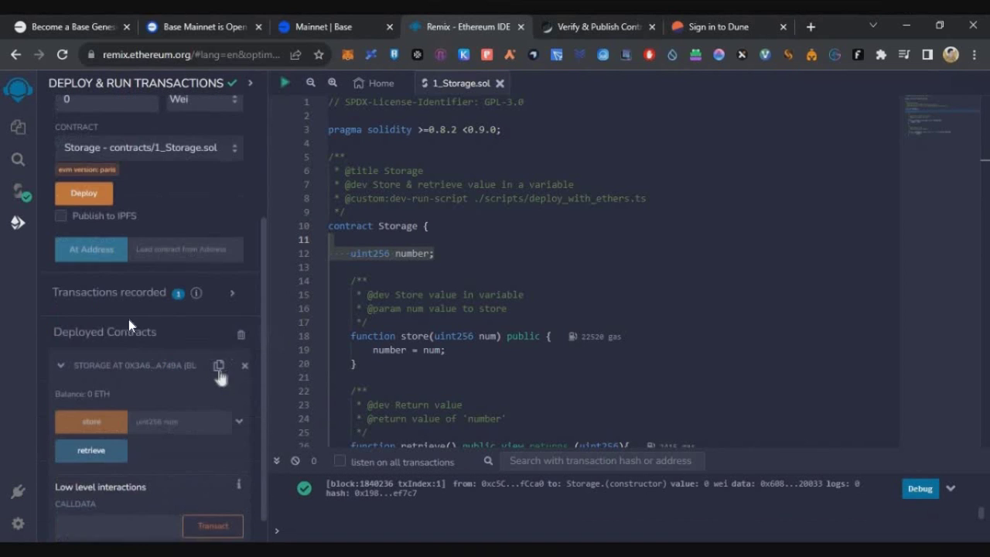
pyautogui.click(218, 365)
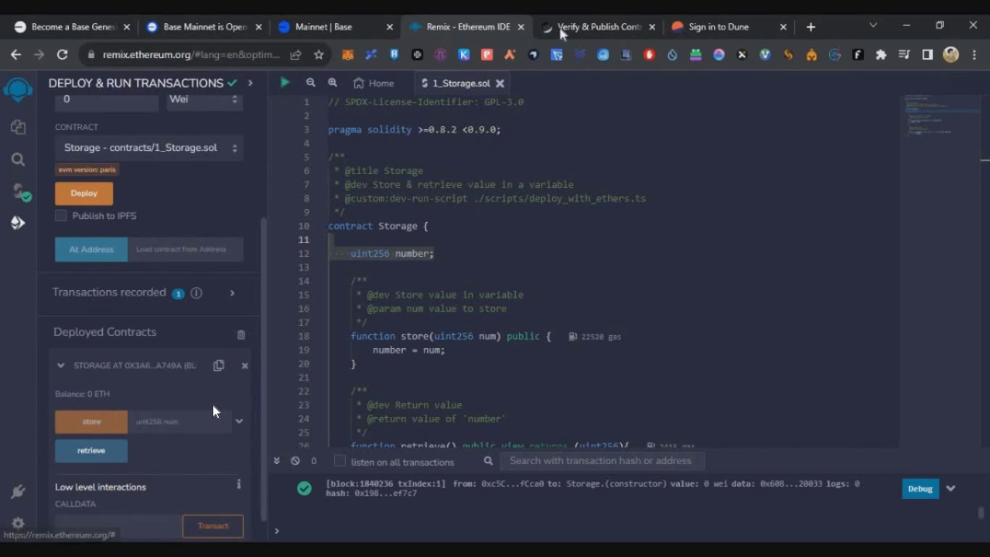
pyautogui.click(596, 27)
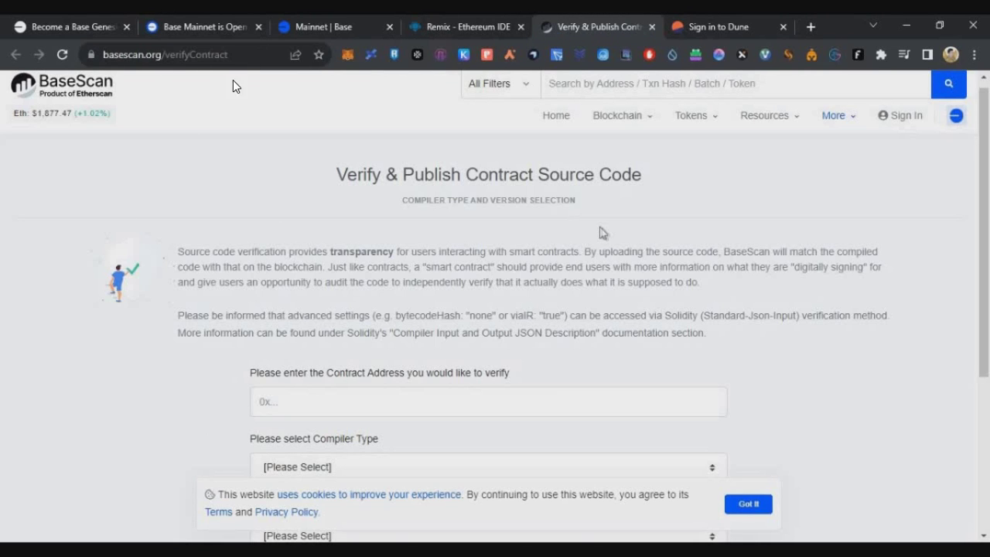
# - Paste the deployed contract address into BaseScan's Verify & Publish form
pyautogui.moveTo(690, 148); pyautogui.dragTo(673, 194)
pyautogui.click(363, 373)
pyautogui.moveTo(256, 373); pyautogui.dragTo(471, 373)
pyautogui.scroll(-1, 326, 393)
pyautogui.press('Tab')
pyautogui.hotkey('ctrl', 'v')
pyautogui.scroll(-1, 364, 408)
# - Choose Solidity (Single file), compiler v0.8.18+commit.87f61d96 and No License, then continue
pyautogui.click(441, 323)
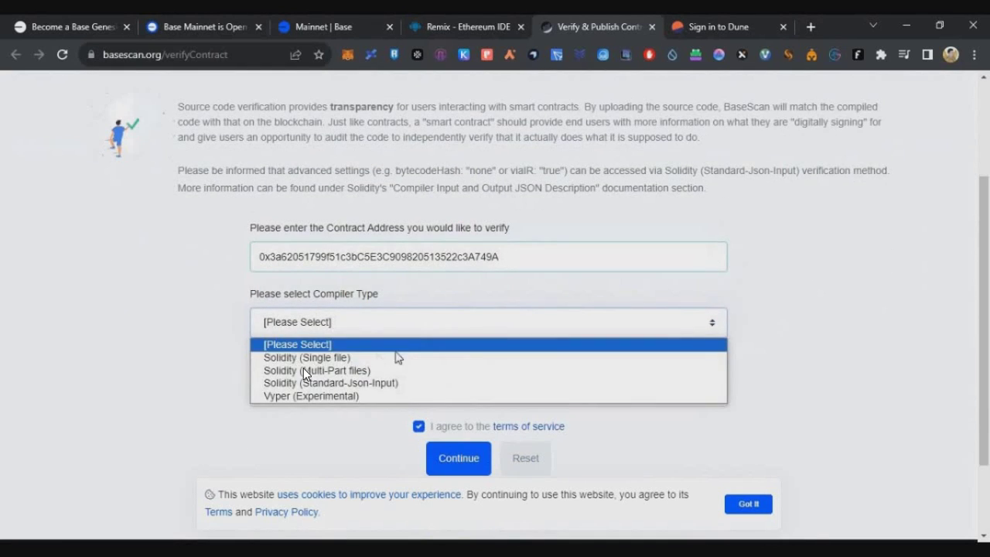
pyautogui.click(320, 358)
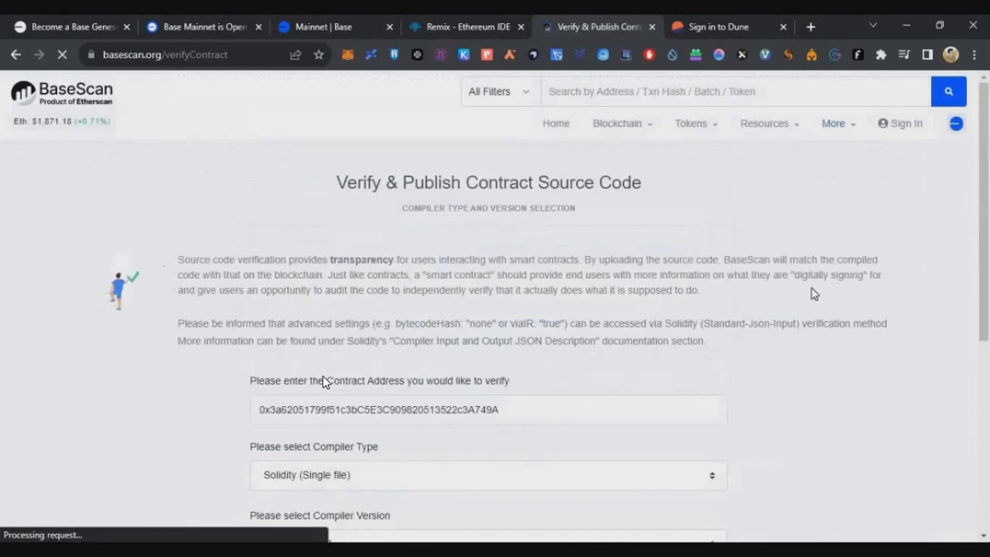
pyautogui.scroll(-2, 236, 386)
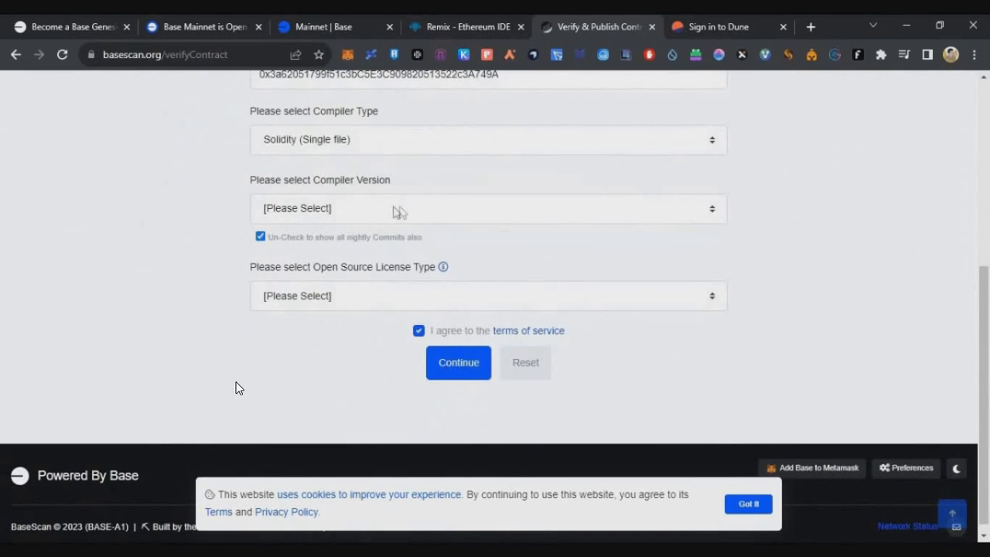
pyautogui.click(398, 209)
pyautogui.click(295, 283)
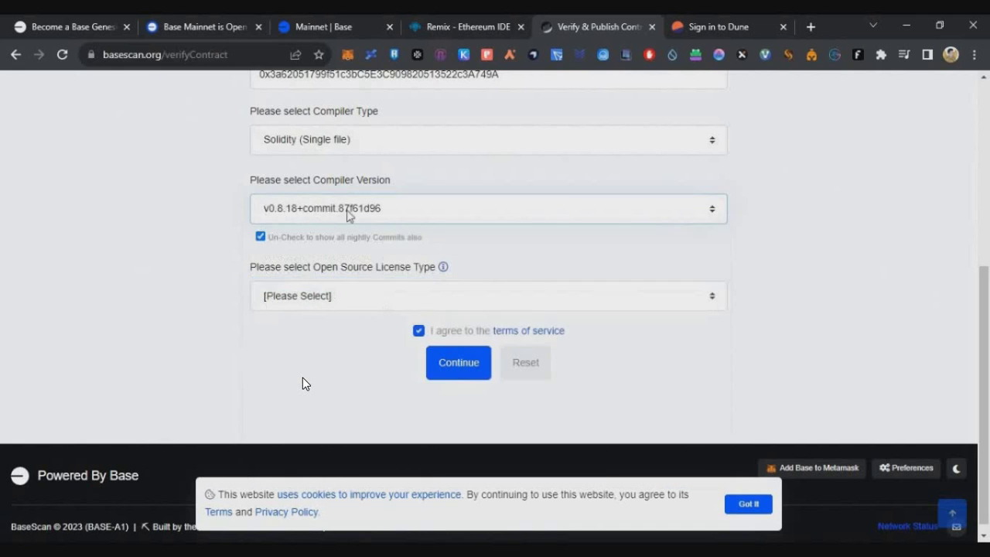
pyautogui.click(360, 295)
pyautogui.click(323, 334)
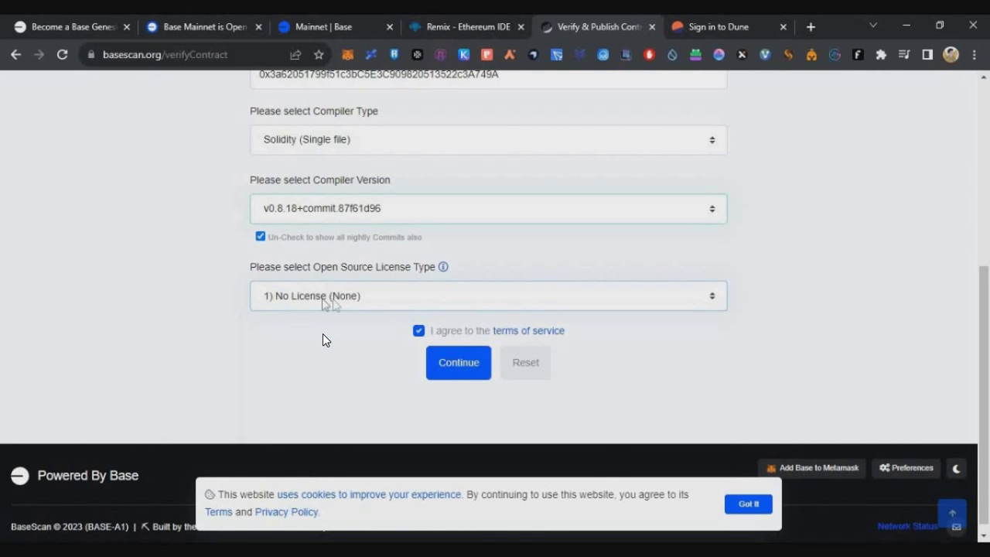
pyautogui.click(458, 370)
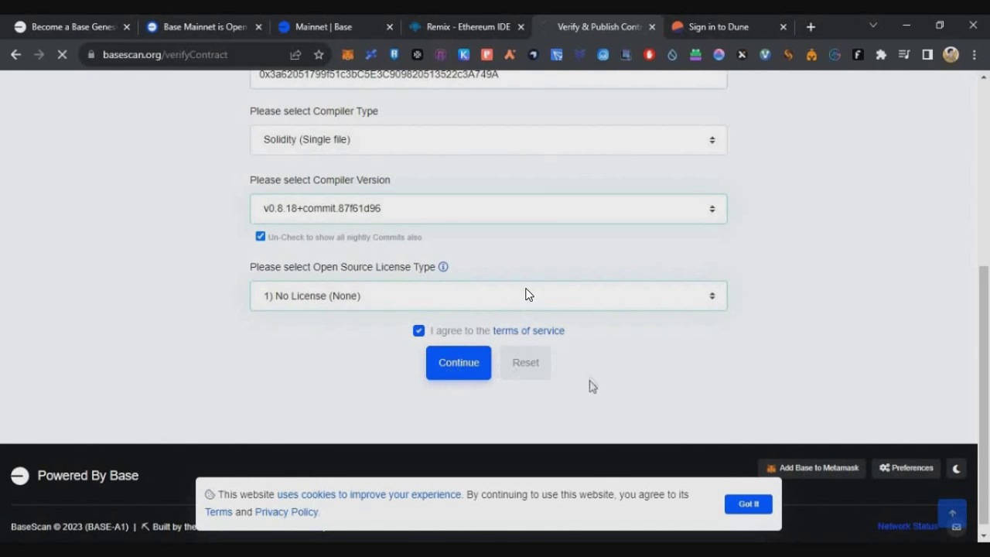
pyautogui.tripleClick(608, 170)
pyautogui.click(596, 261)
pyautogui.scroll(-2, 522, 349)
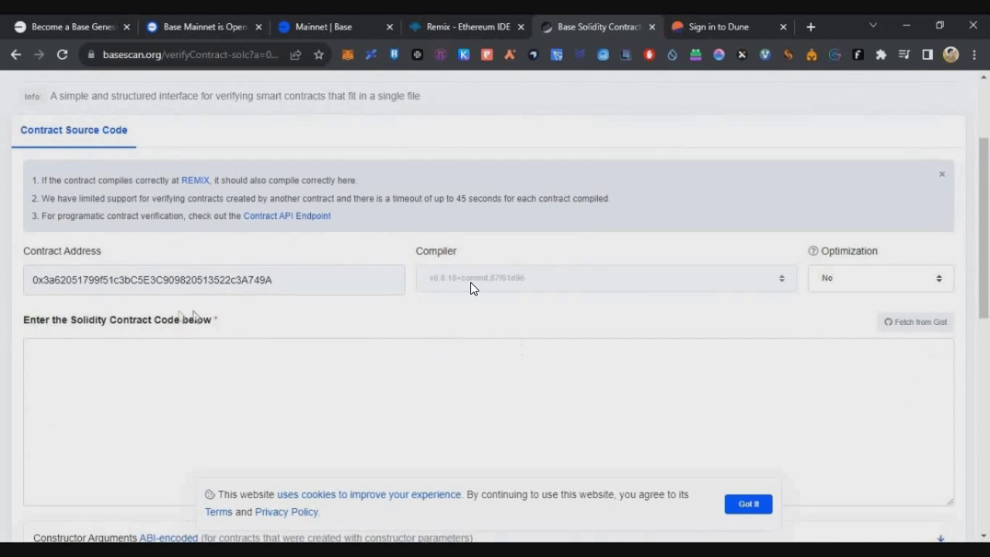
# - Select and copy the entire Storage contract source code from the Remix editor
pyautogui.tripleClick(182, 319)
pyautogui.click(473, 29)
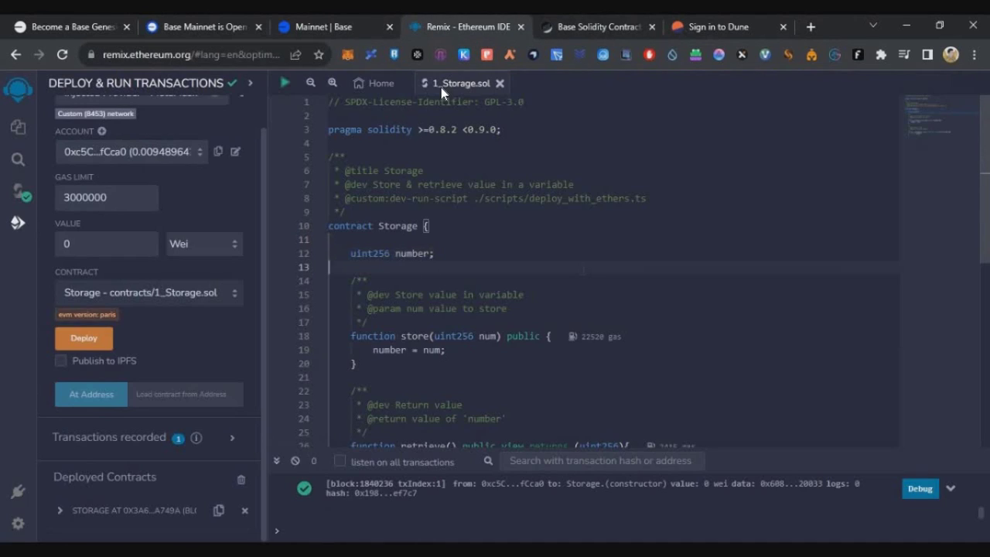
pyautogui.hotkey('ctrl', 'a')
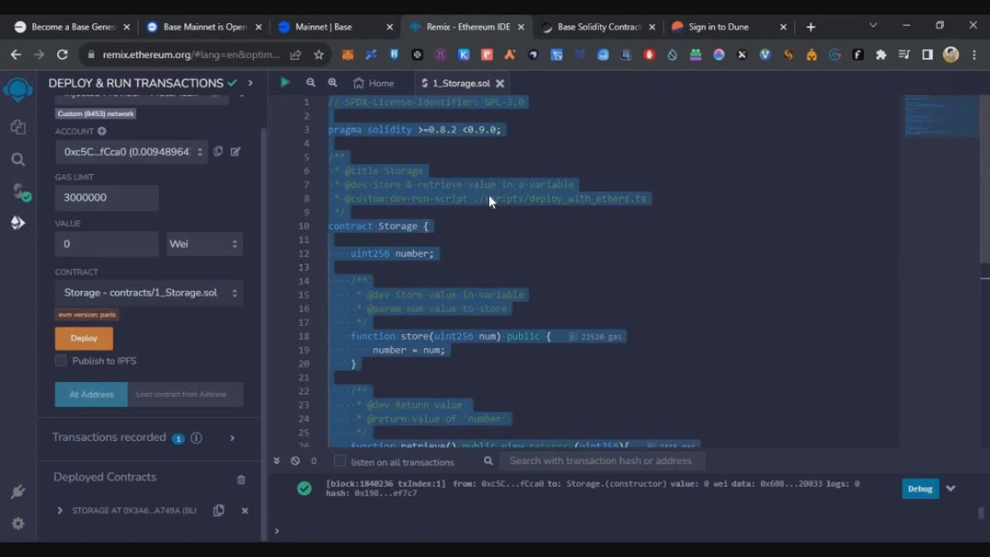
pyautogui.rightClick(503, 204)
pyautogui.click(533, 314)
# - Paste the source into BaseScan's code box, pass reCAPTCHA, and submit for verification and publishing
pyautogui.hotkey('ctrl', 'Tab')
pyautogui.rightClick(94, 359)
pyautogui.click(161, 222)
pyautogui.scroll(-10, 540, 386)
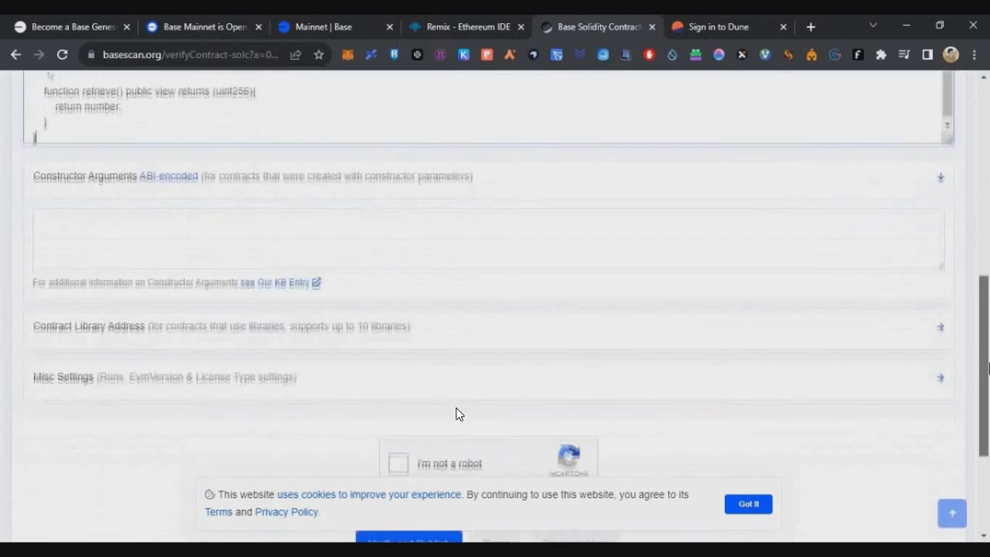
pyautogui.click(397, 345)
pyautogui.click(404, 436)
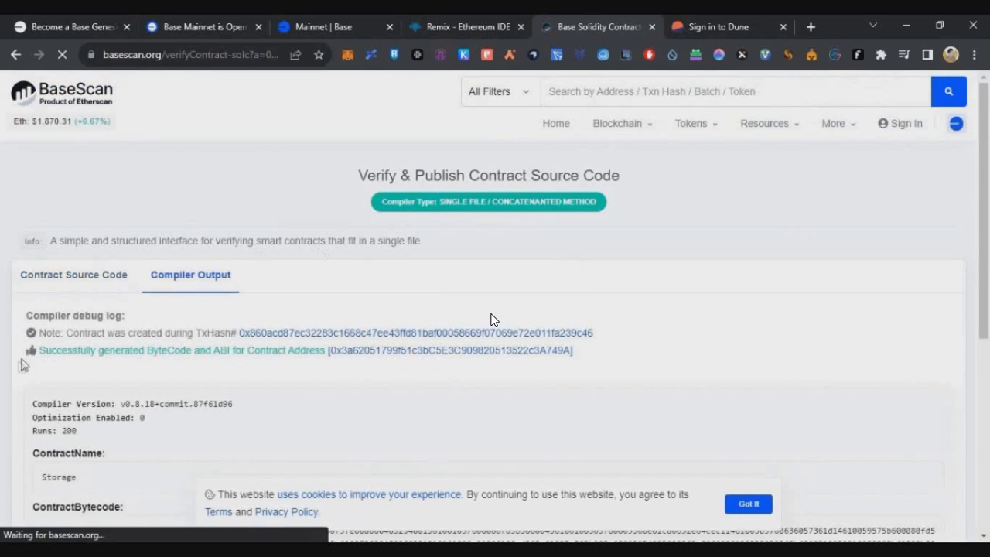
# - Review the success message confirming the ByteCode and ABI were generated
pyautogui.moveTo(39, 350); pyautogui.dragTo(195, 377)
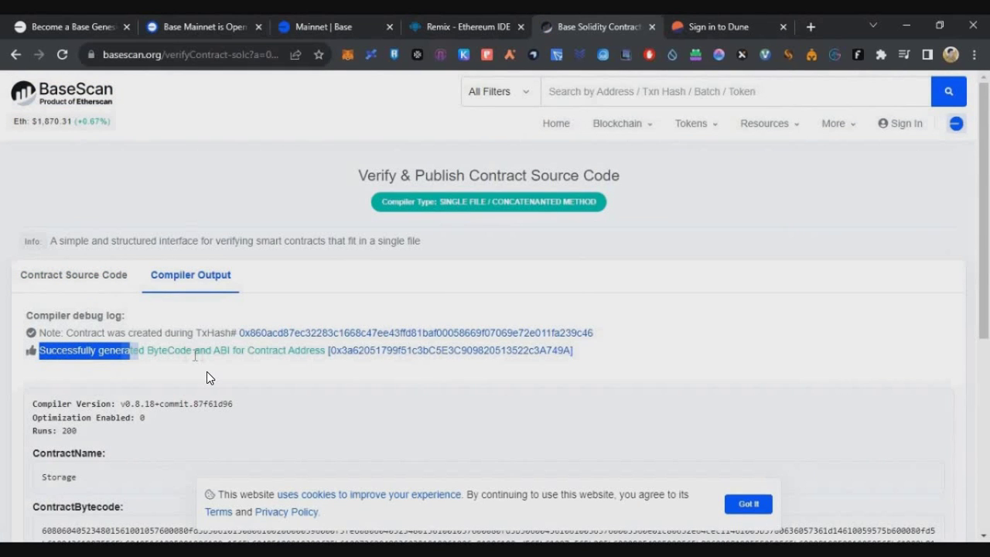
pyautogui.moveTo(195, 355); pyautogui.dragTo(325, 375)
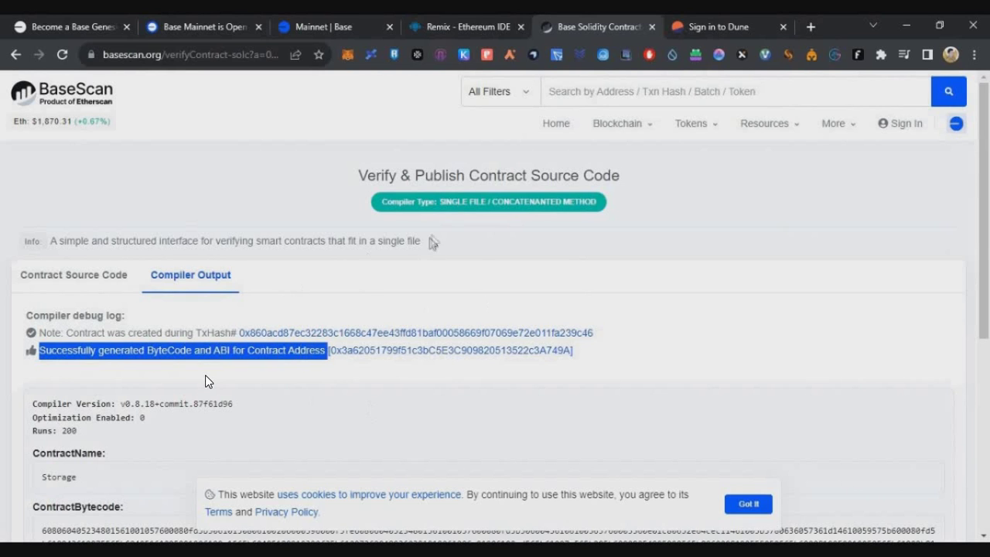
pyautogui.scroll(-10, 207, 381)
pyautogui.scroll(10, 207, 380)
# - On Dune's contract submission page, set the Blockchain to Base
pyautogui.click(719, 26)
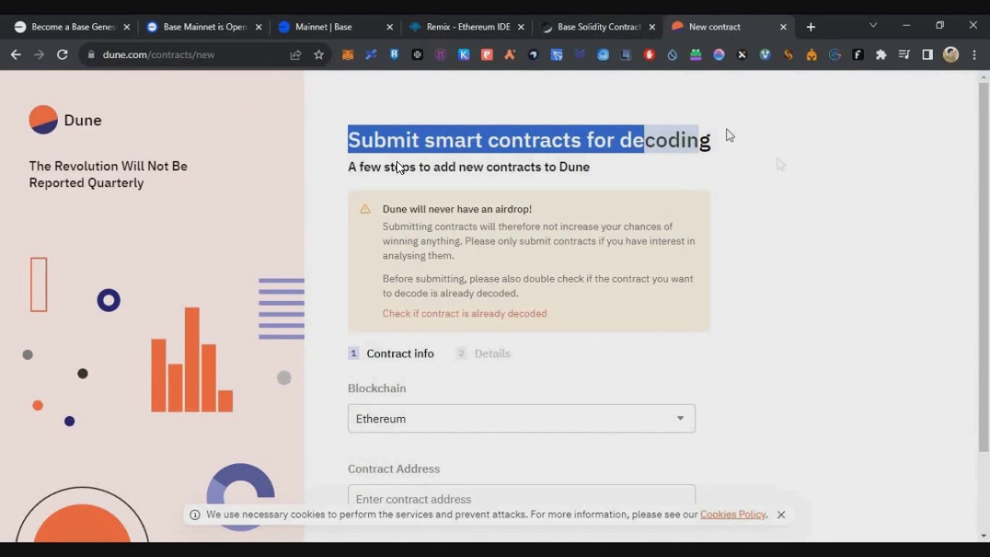
pyautogui.click(496, 172)
pyautogui.scroll(-1, 495, 172)
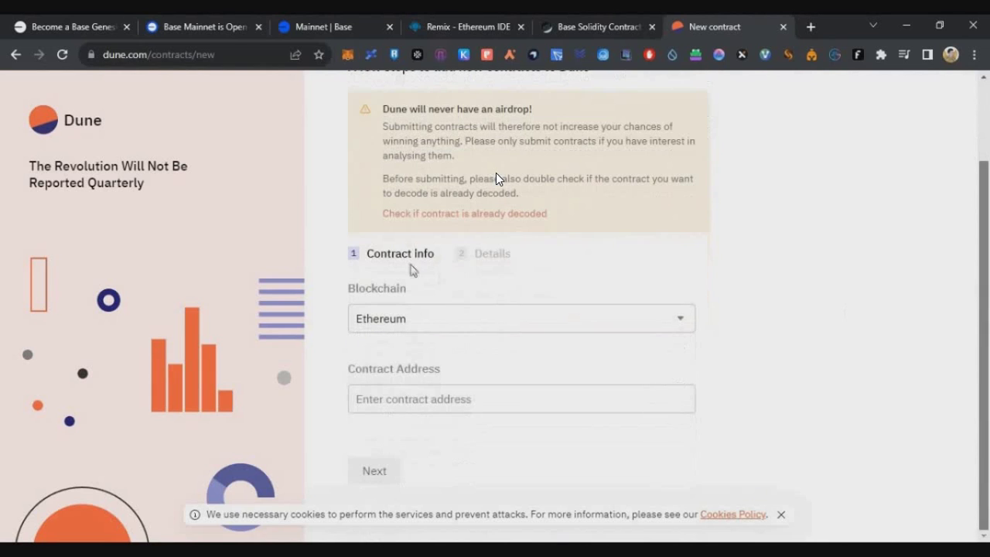
pyautogui.click(433, 325)
pyautogui.click(410, 508)
# - Fill in the deployed Storage contract address from Remix and continue to the details step
pyautogui.moveTo(354, 368); pyautogui.dragTo(522, 367)
pyautogui.click(435, 406)
pyautogui.click(457, 26)
pyautogui.click(714, 26)
pyautogui.rightClick(387, 398)
pyautogui.click(420, 263)
pyautogui.click(374, 471)
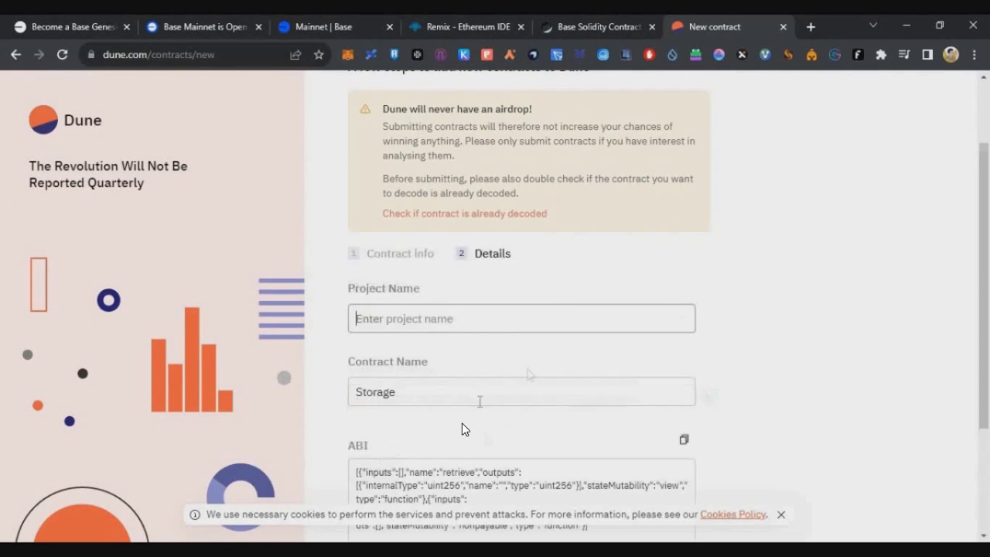
# - Enter project name cryptotelugu_storage with contract name Storage, check Advanced options, and submit
pyautogui.moveTo(357, 123); pyautogui.dragTo(453, 121)
pyautogui.click(397, 153)
pyautogui.hotkey('ctrl', 'v')
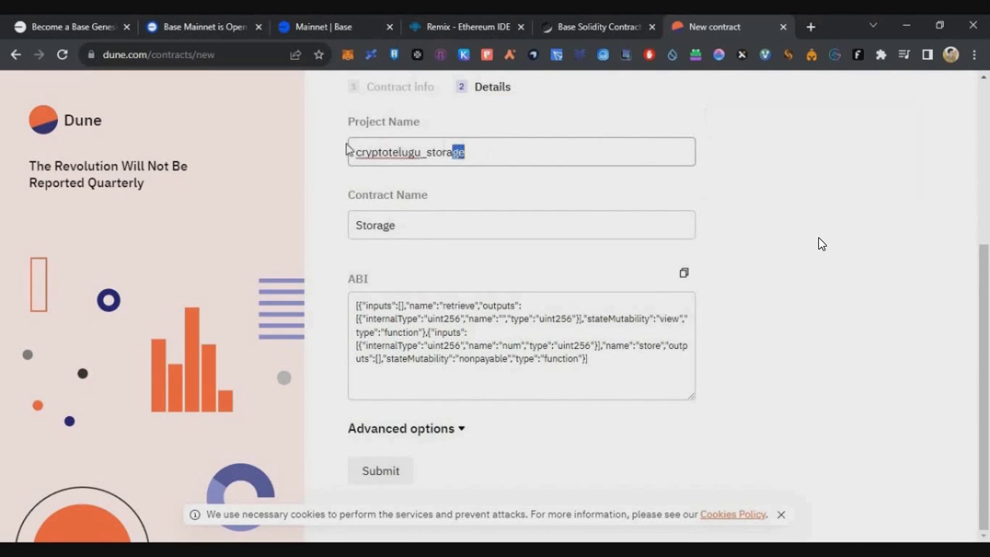
pyautogui.moveTo(346, 149); pyautogui.dragTo(531, 216)
pyautogui.doubleClick(425, 222)
pyautogui.click(458, 258)
pyautogui.click(463, 430)
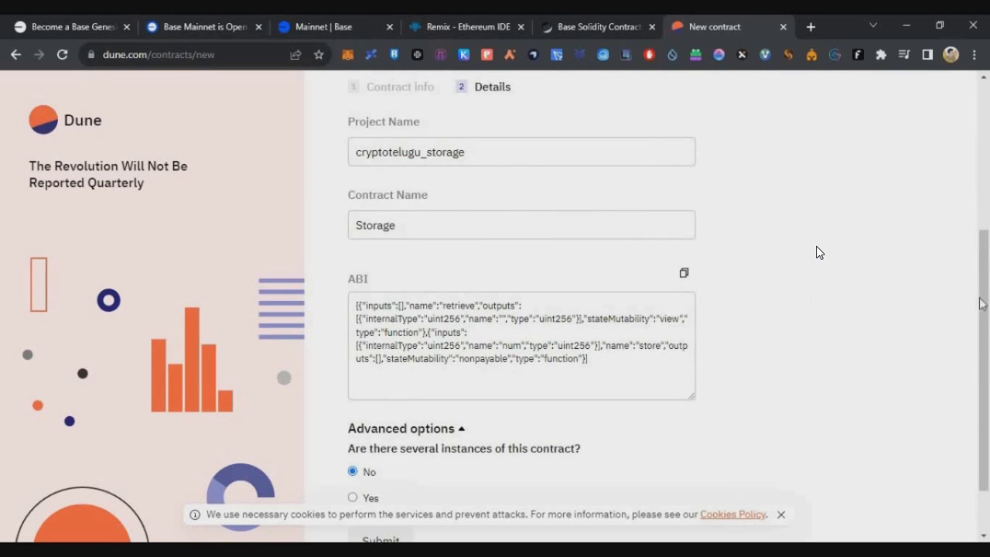
pyautogui.scroll(-1, 433, 448)
pyautogui.click(376, 474)
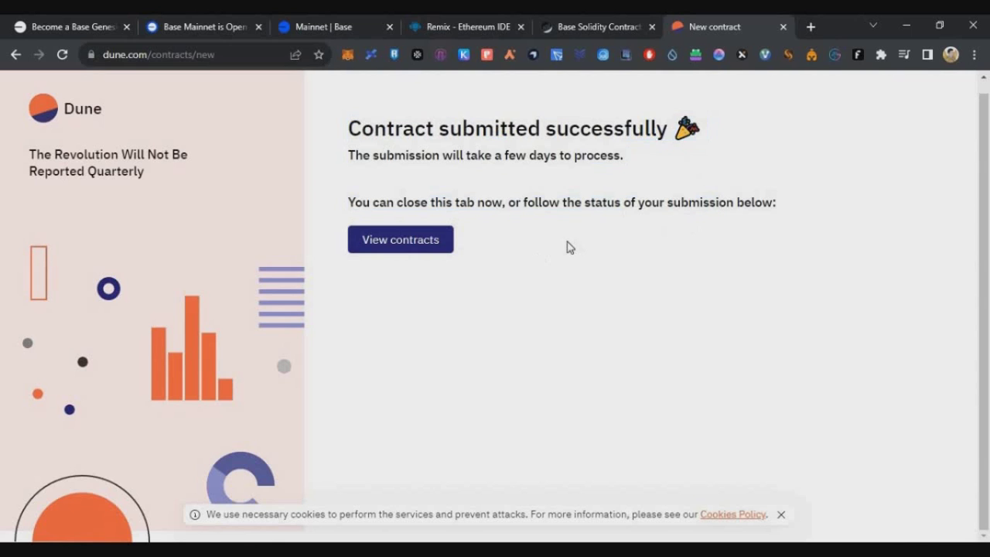
# - Highlight Dune's 'Contract submitted successfully' confirmation for the deployed Base contract
pyautogui.moveTo(572, 154); pyautogui.dragTo(157, 108)
# - Return to the Base Builder page and reload it to recheck the requirements
pyautogui.click(178, 193)
pyautogui.hotkey('ctrl', '1')
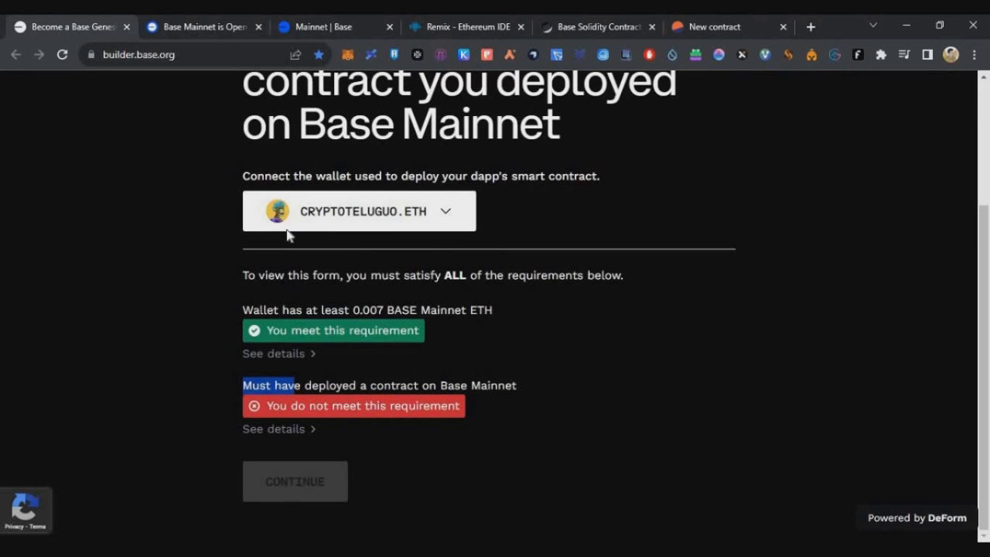
pyautogui.press('F5')
pyautogui.scroll(-4, 254, 364)
# - Accept the terms and sign in MetaMask to verify the deploying wallet
pyautogui.click(252, 347)
pyautogui.click(267, 403)
pyautogui.click(564, 398)
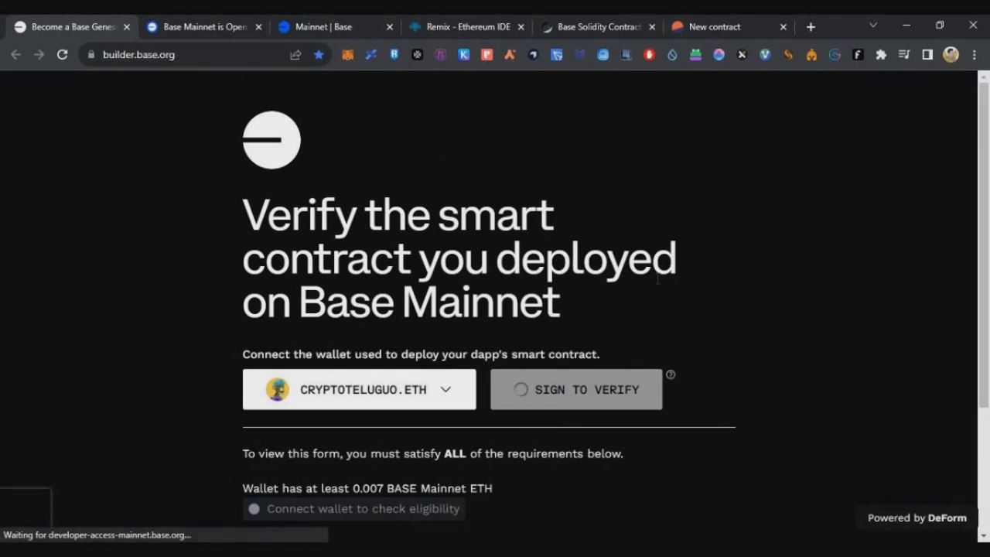
pyautogui.click(919, 422)
pyautogui.scroll(-2, 441, 358)
pyautogui.tripleClick(379, 383)
pyautogui.moveTo(435, 310); pyautogui.dragTo(347, 310)
# - Paste the contract address into the application form and answer Yes to Basescan verification
pyautogui.click(300, 502)
pyautogui.scroll(-3, 294, 421)
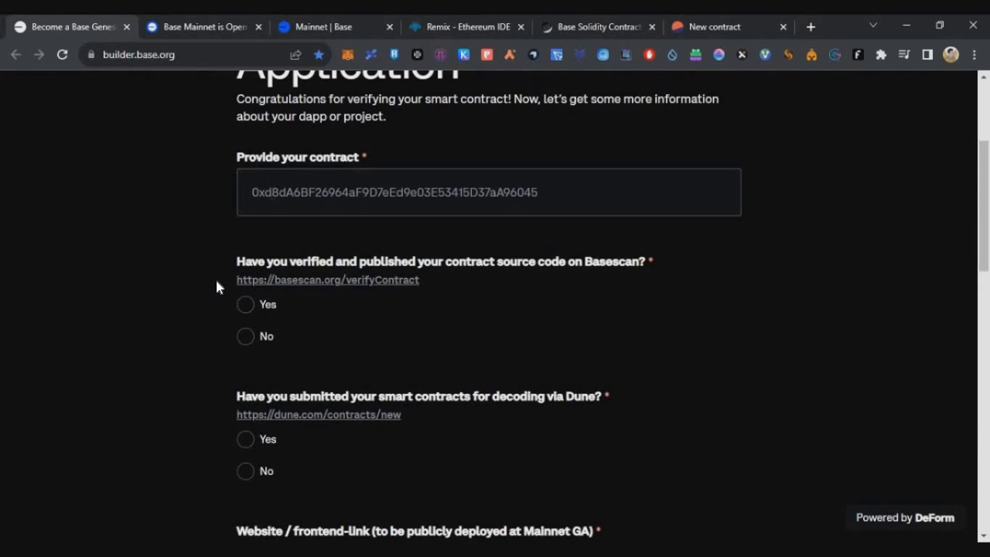
pyautogui.rightClick(271, 195)
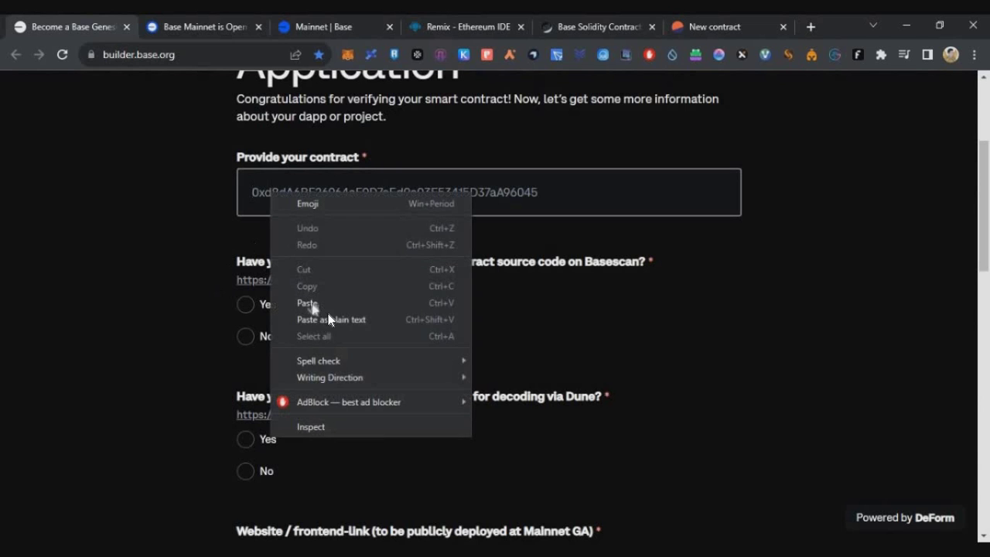
pyautogui.click(313, 303)
pyautogui.moveTo(244, 261); pyautogui.dragTo(480, 272)
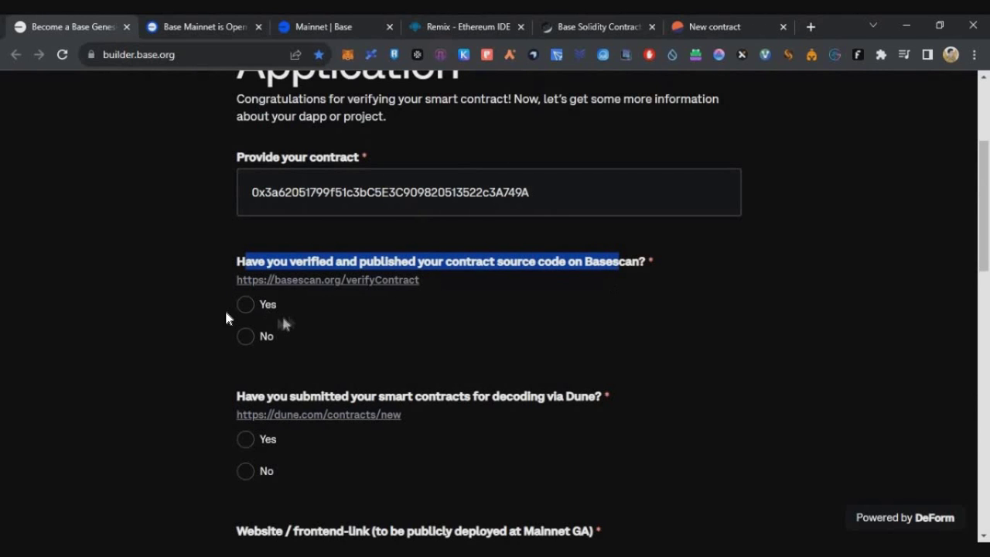
pyautogui.click(253, 304)
pyautogui.scroll(-1, 473, 233)
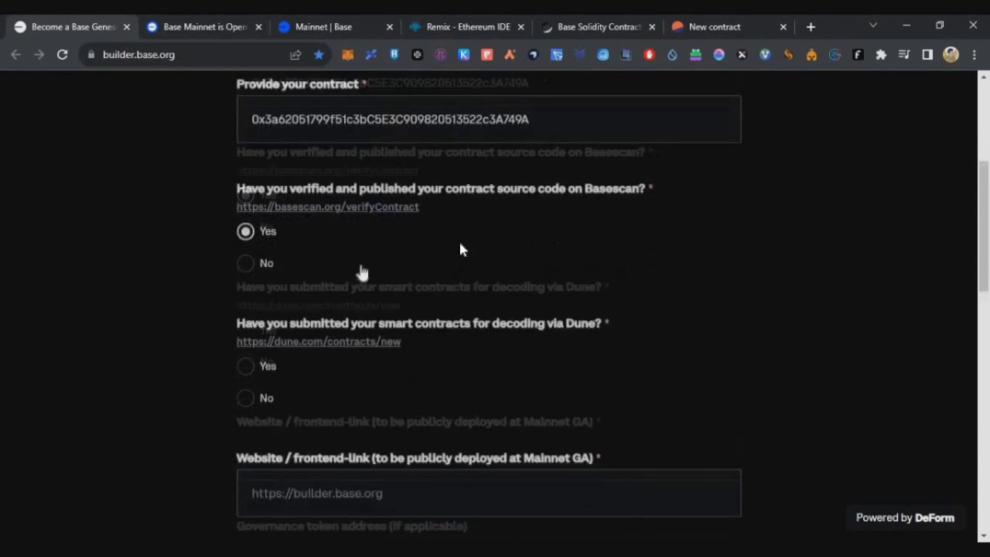
# - Answer Yes to having submitted the contract to Dune
pyautogui.click(245, 367)
pyautogui.scroll(-7, 316, 375)
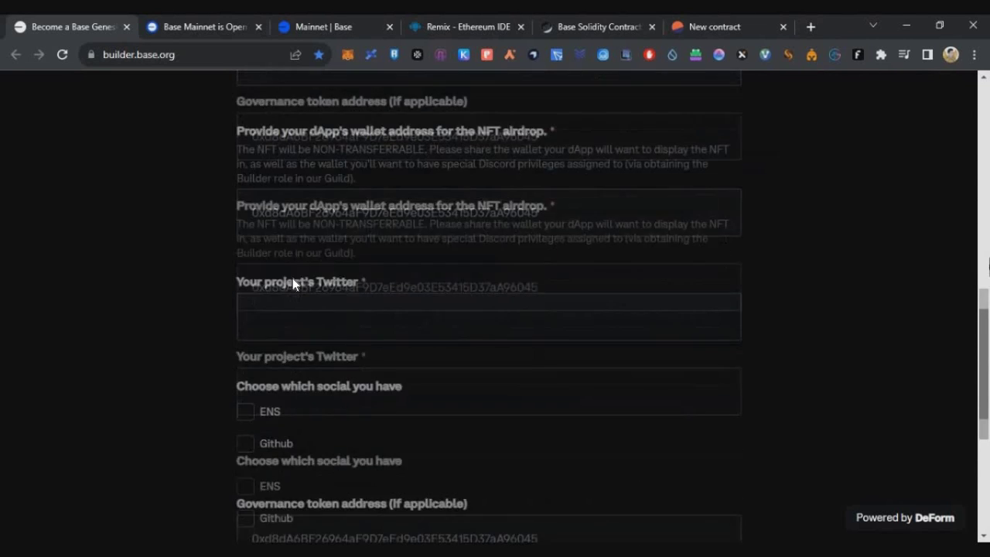
pyautogui.scroll(4, 334, 237)
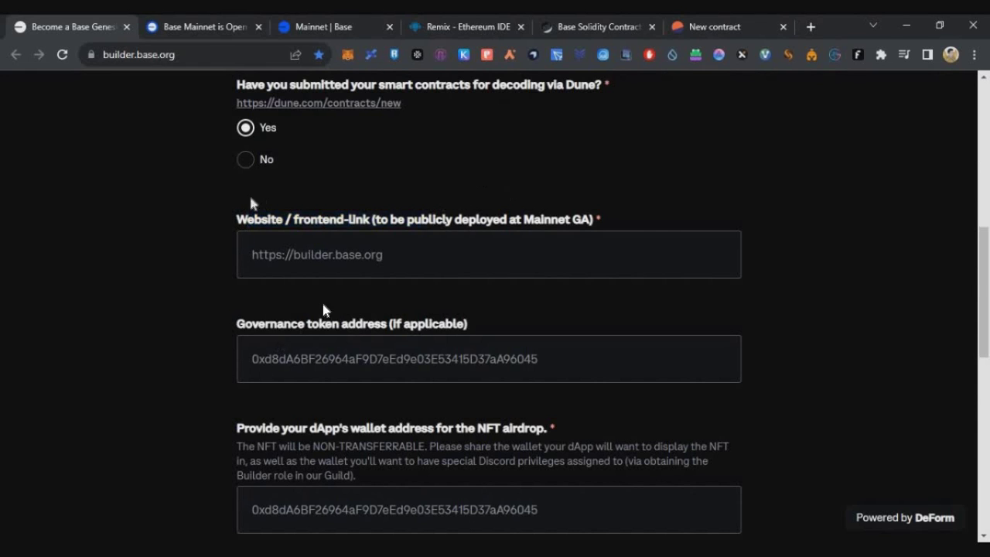
pyautogui.scroll(-3, 292, 250)
# - Paste the MetaMask wallet address into the NFT airdrop wallet field
pyautogui.hotkey('alt', 'shift', 'm')
pyautogui.click(238, 145)
pyautogui.click(425, 290)
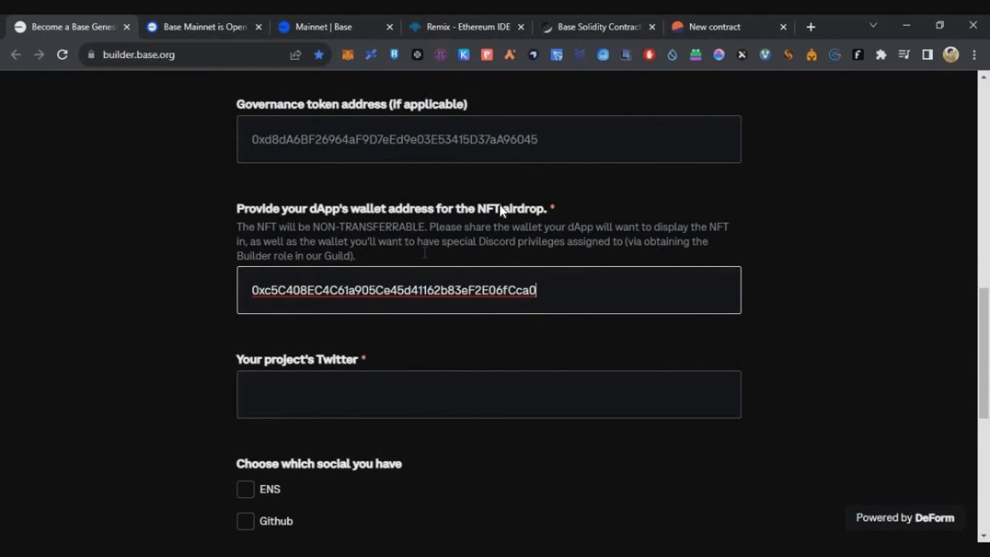
pyautogui.scroll(-3, 402, 220)
# - Paste the project's Twitter link and mark that the project has an ENS name
pyautogui.click(309, 163)
pyautogui.write('https://twitter.com/CryptoTelugu0')
pyautogui.click(245, 271)
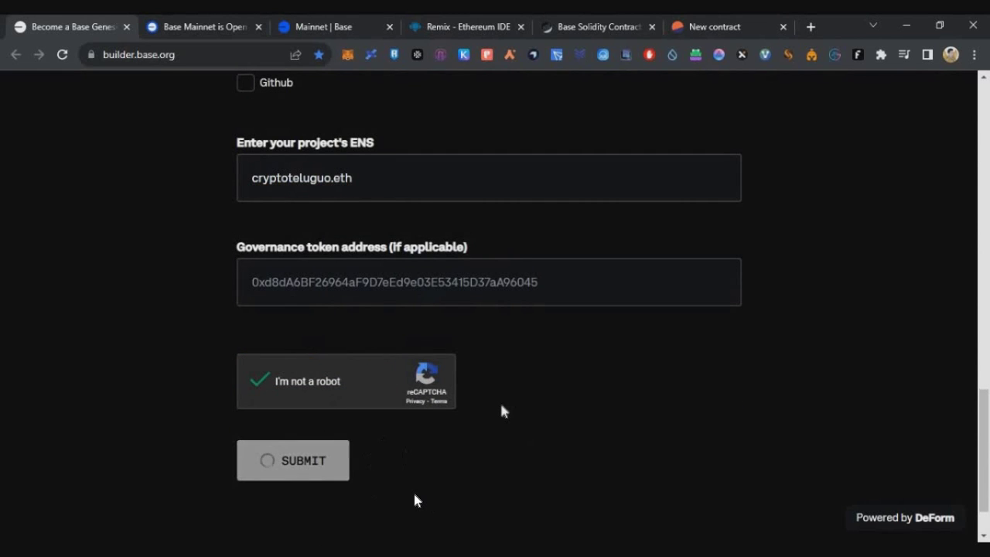
pyautogui.scroll(-2, 414, 429)
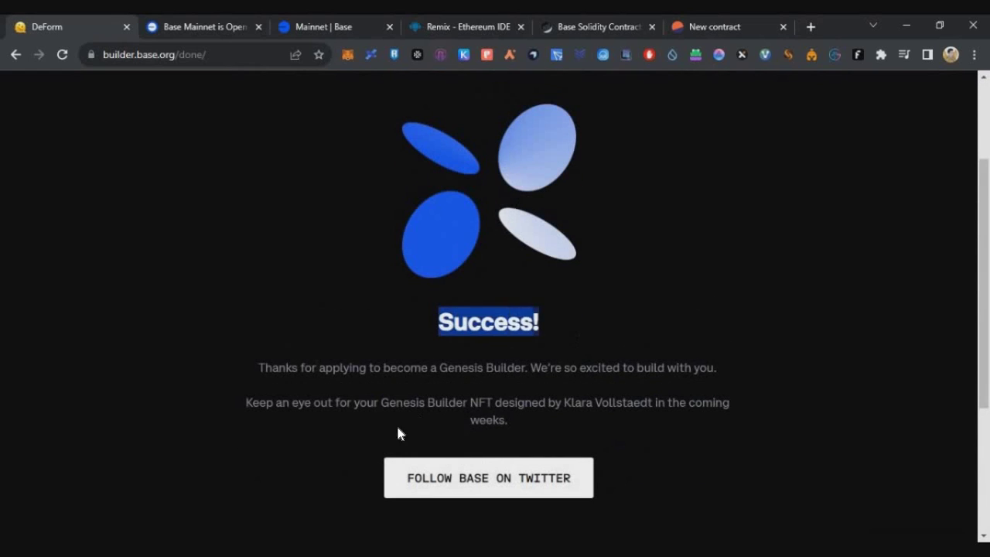
# - Review the Success thank-you message and the Gold Tier deadline line
pyautogui.moveTo(609, 442); pyautogui.dragTo(683, 440)
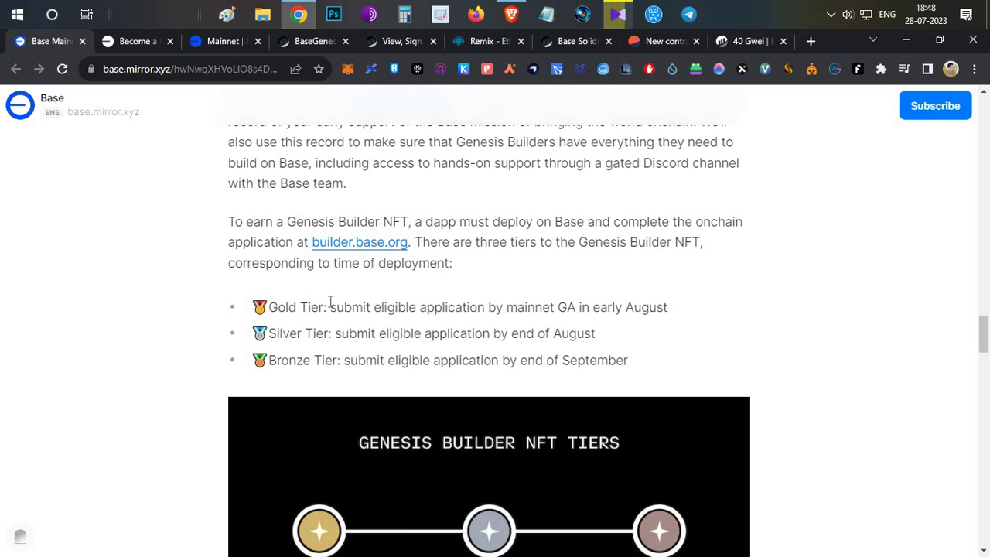
pyautogui.moveTo(268, 307); pyautogui.dragTo(382, 307)
pyautogui.moveTo(982, 346); pyautogui.dragTo(984, 410)
# - Highlight the 'Mint Base is for builders today' heading in the Mirror announcement
pyautogui.moveTo(482, 196); pyautogui.dragTo(288, 178)
pyautogui.click(663, 162)
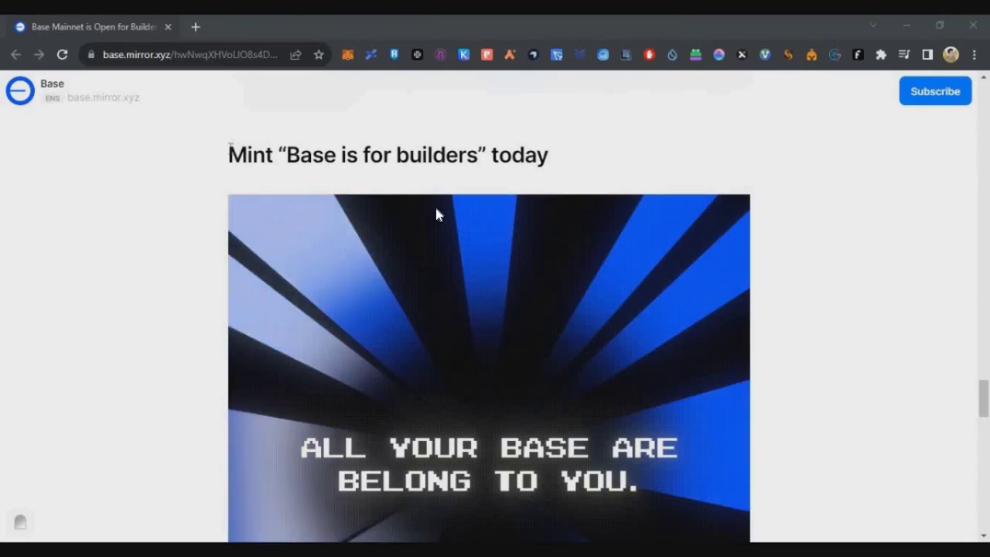
pyautogui.tripleClick(392, 153)
# - Open the BaseGenesisNFT contract on Basescan and show its Write Contract functions
pyautogui.click(405, 165)
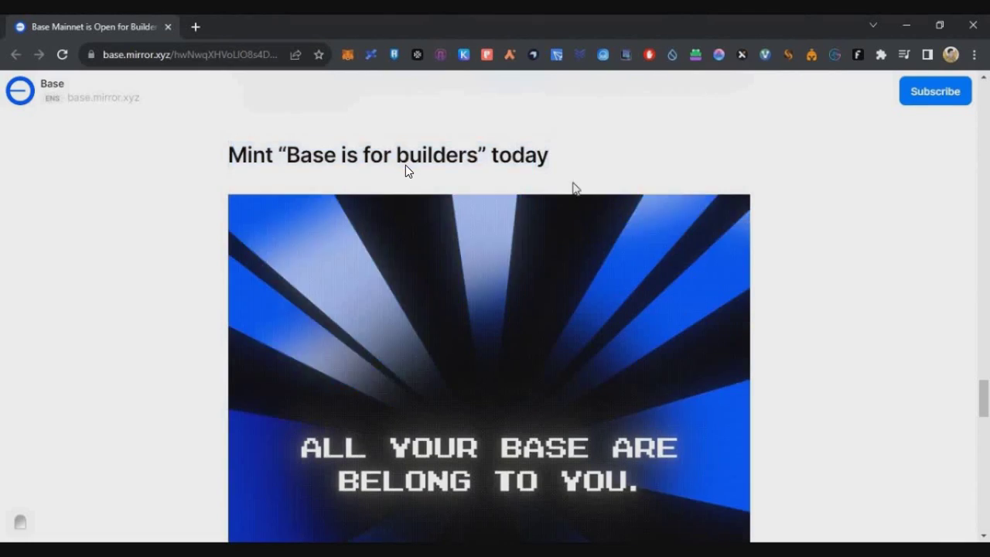
pyautogui.scroll(-8, 395, 233)
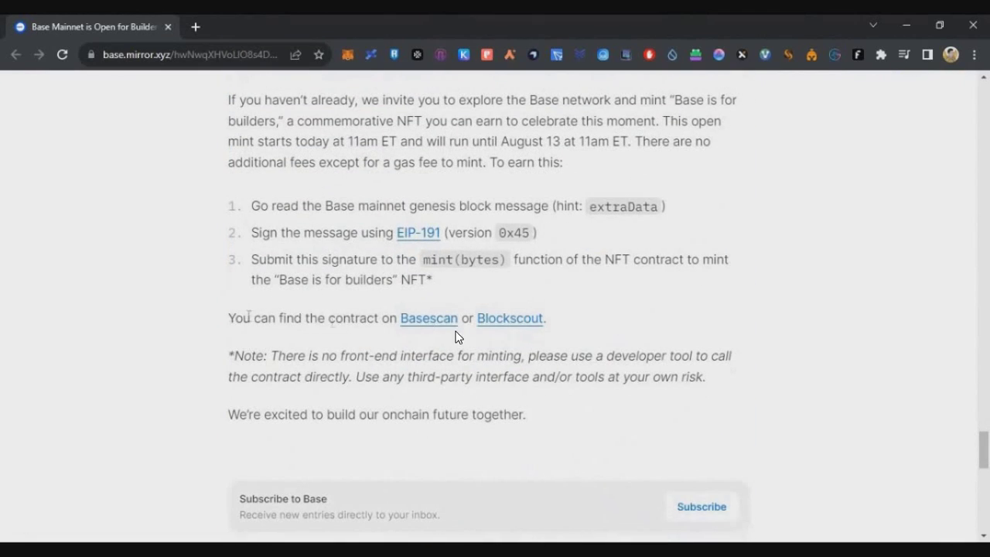
pyautogui.click(433, 323)
pyautogui.scroll(-3, 373, 252)
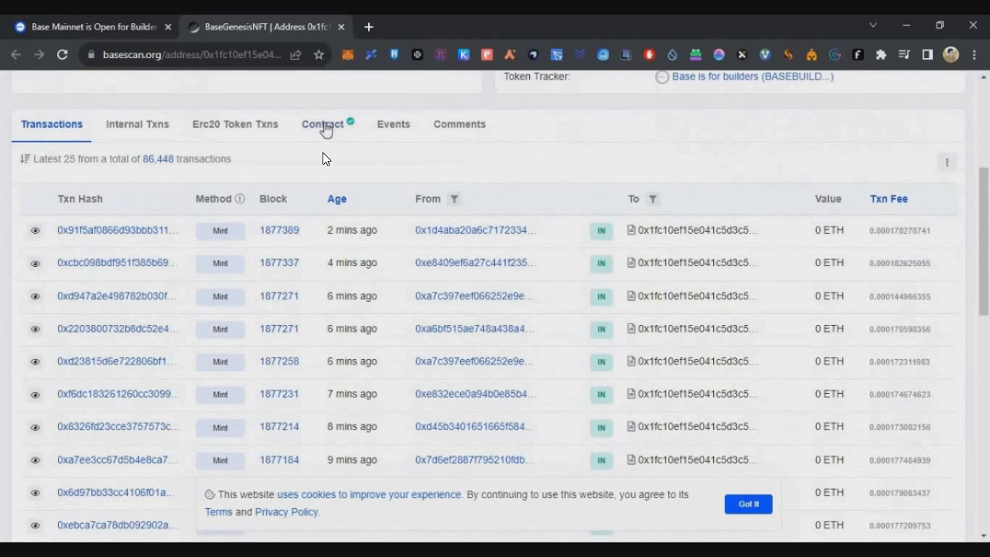
pyautogui.click(328, 126)
pyautogui.click(193, 169)
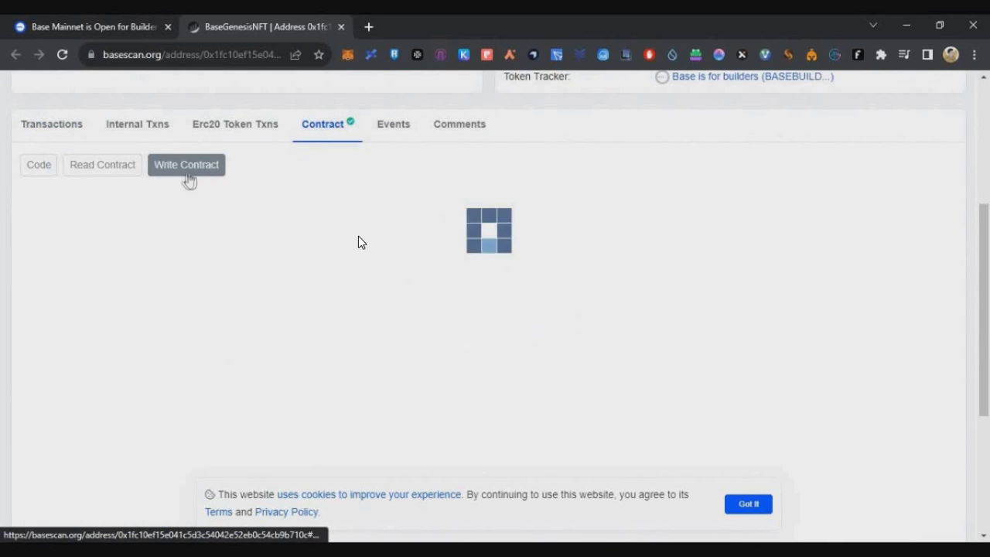
# - Open Basescan's Verified Signatures page in a new tab
pyautogui.scroll(3, 394, 287)
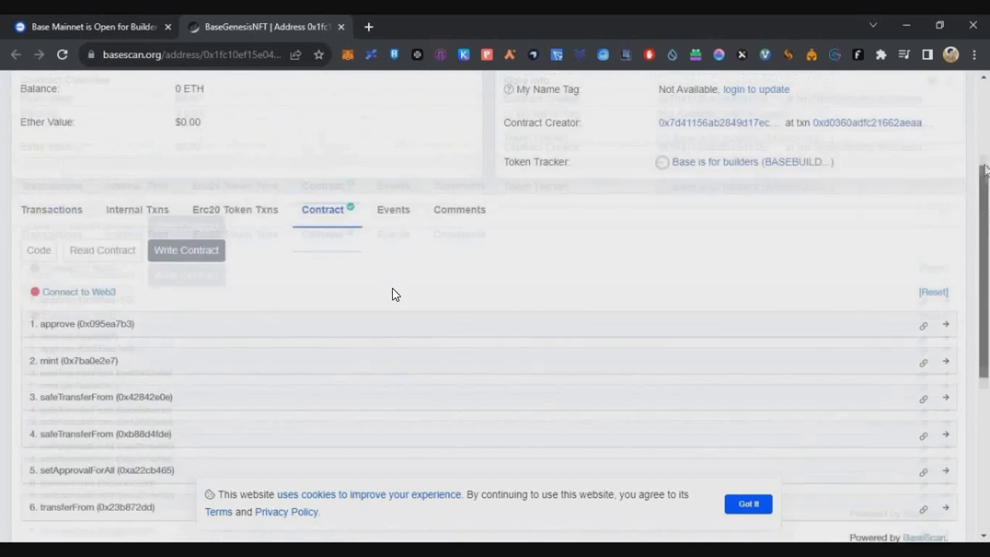
pyautogui.moveTo(833, 136)
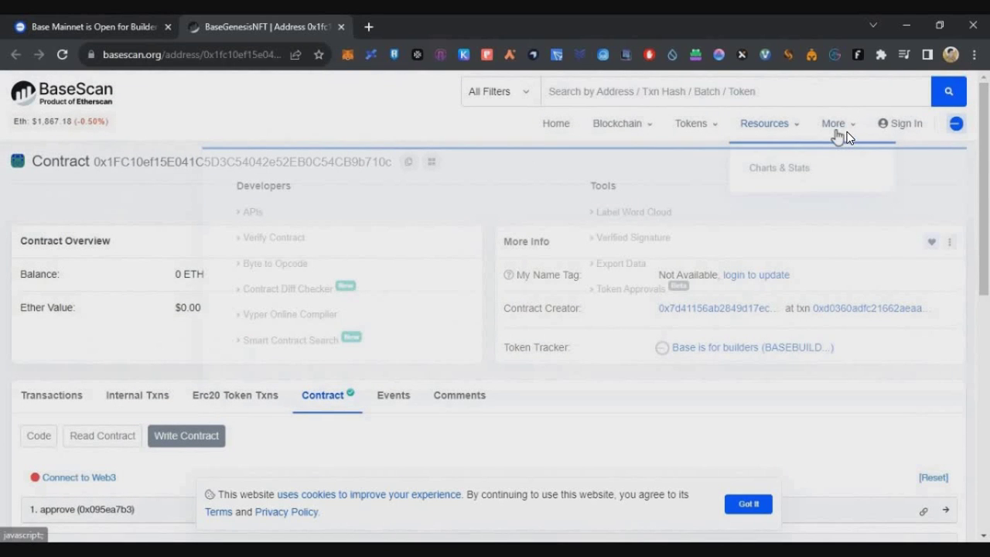
pyautogui.rightClick(638, 239)
pyautogui.click(739, 245)
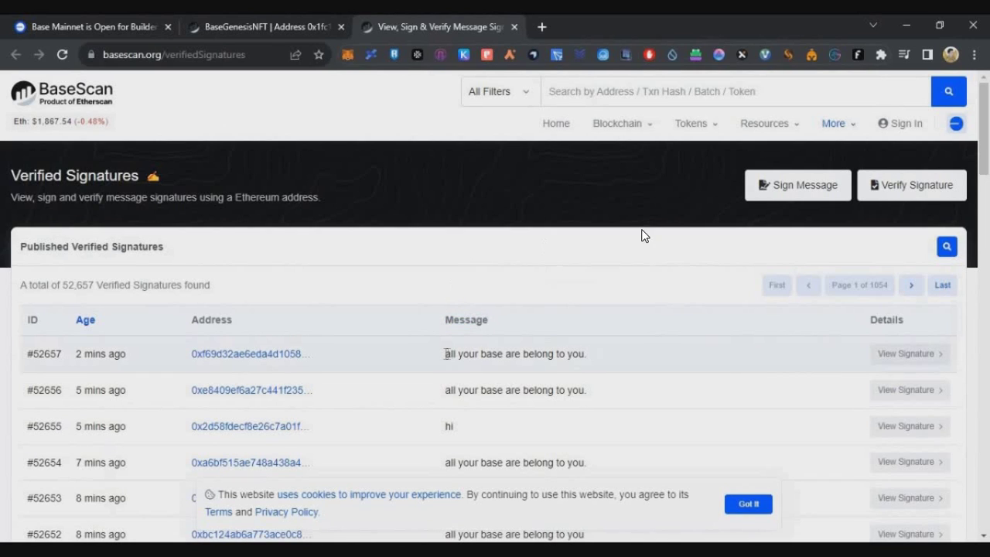
# - Copy the message 'all your base are belong to you.' from the signatures list
pyautogui.moveTo(447, 354); pyautogui.dragTo(586, 357)
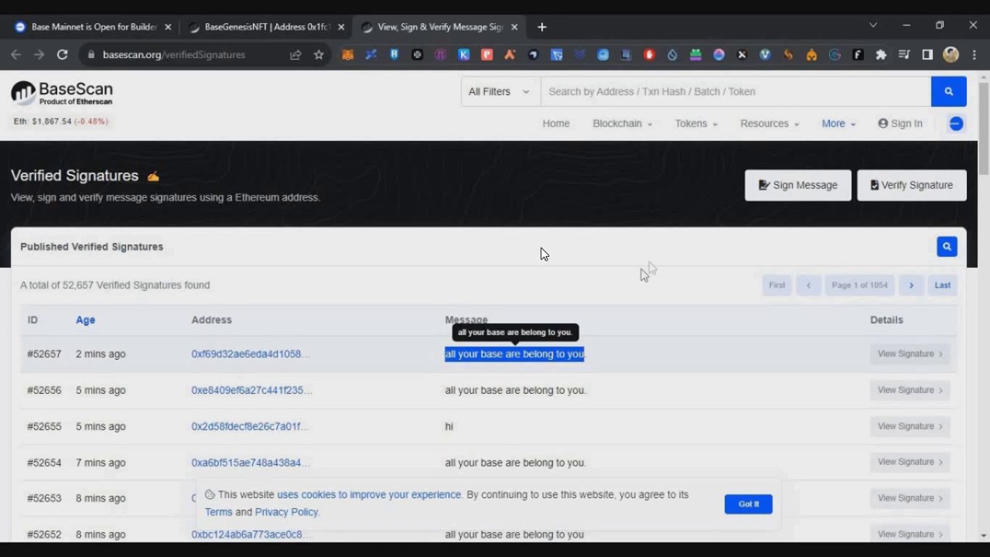
pyautogui.scroll(-1, 808, 172)
pyautogui.rightClick(510, 338)
pyautogui.click(532, 350)
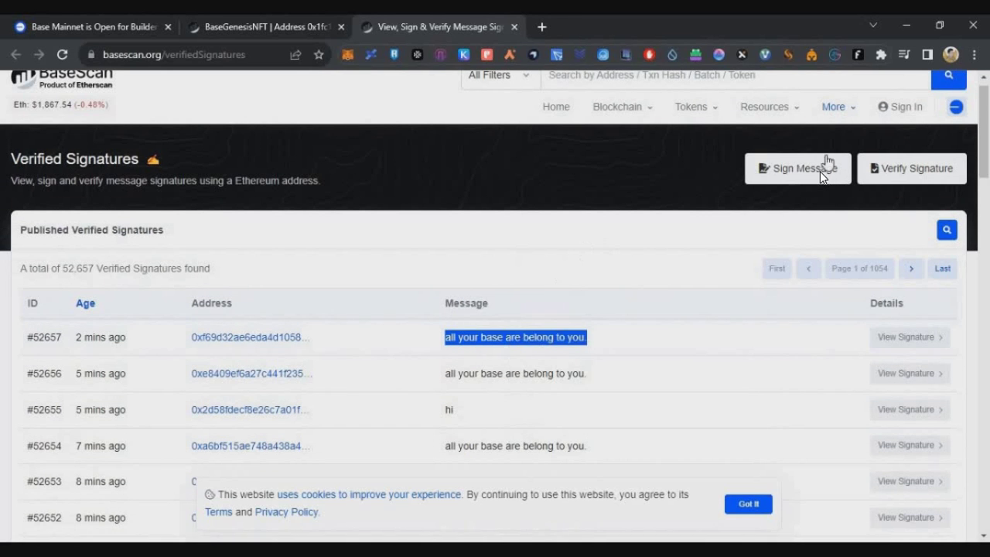
# - Start a new message signature by connecting MetaMask and accepting the beta notice
pyautogui.click(820, 172)
pyautogui.click(654, 185)
pyautogui.click(920, 418)
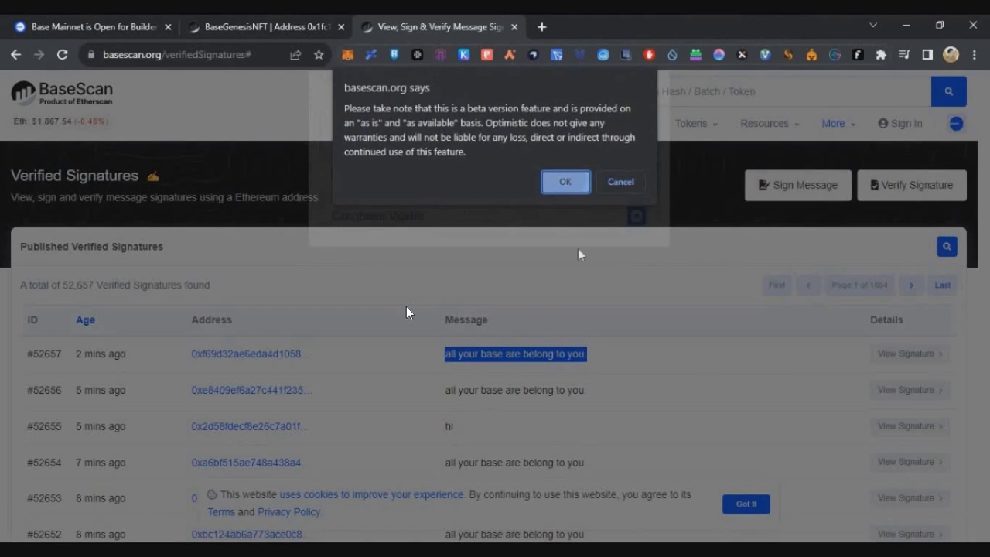
pyautogui.press('Return')
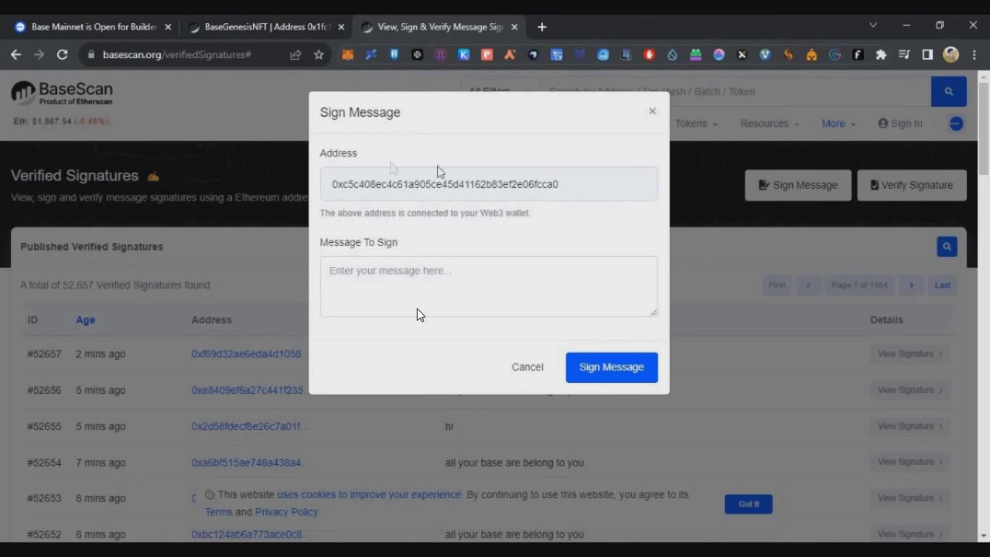
# - Paste the message into Message To Sign and sign it in MetaMask
pyautogui.rightClick(328, 263)
pyautogui.click(348, 381)
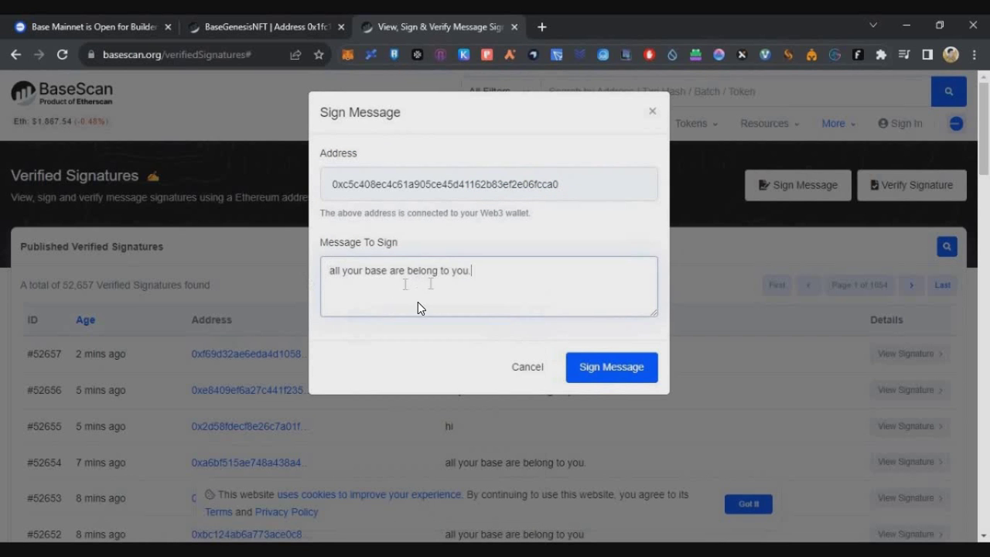
pyautogui.click(638, 369)
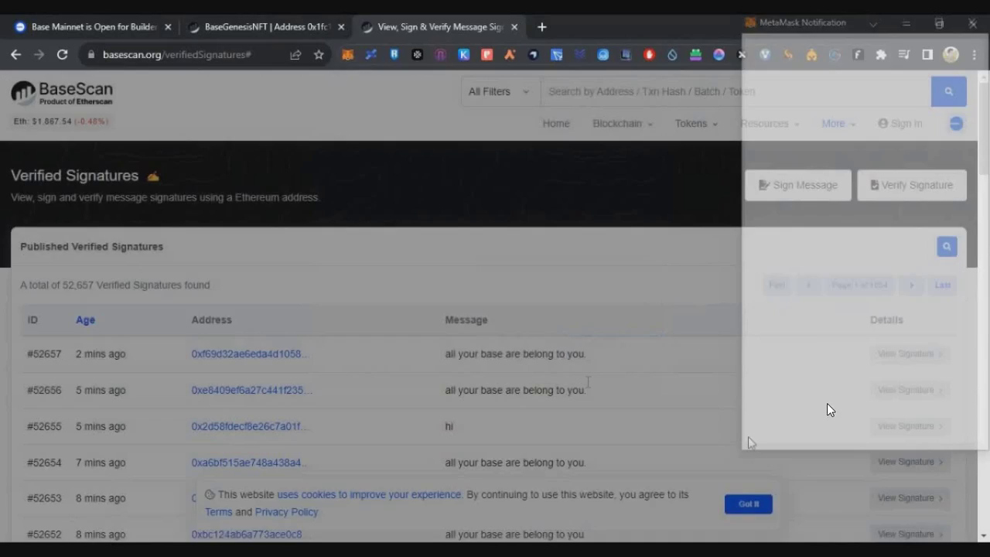
pyautogui.click(829, 408)
pyautogui.moveTo(352, 164)
pyautogui.mouseDown()
pyautogui.moveTo(526, 165)
pyautogui.moveTo(517, 163)
pyautogui.mouseUp()
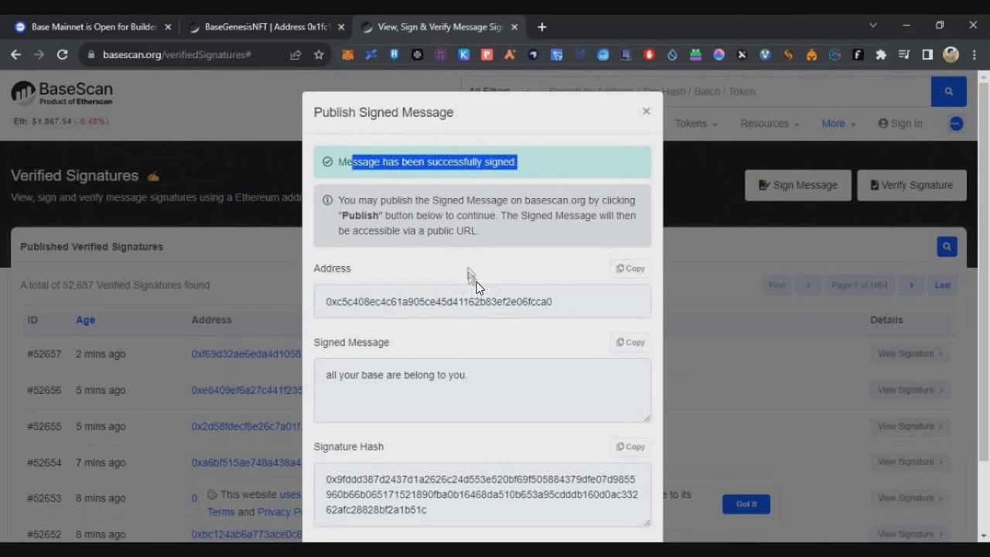
# - Copy the signature hash and publish the signed message
pyautogui.scroll(-1, 478, 287)
pyautogui.moveTo(465, 381); pyautogui.dragTo(439, 384)
pyautogui.click(439, 384)
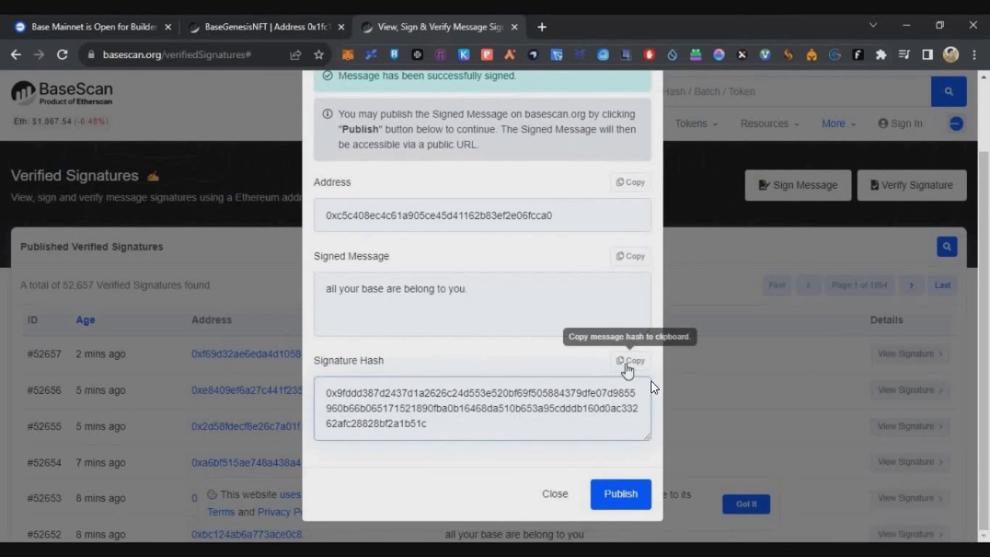
pyautogui.click(627, 370)
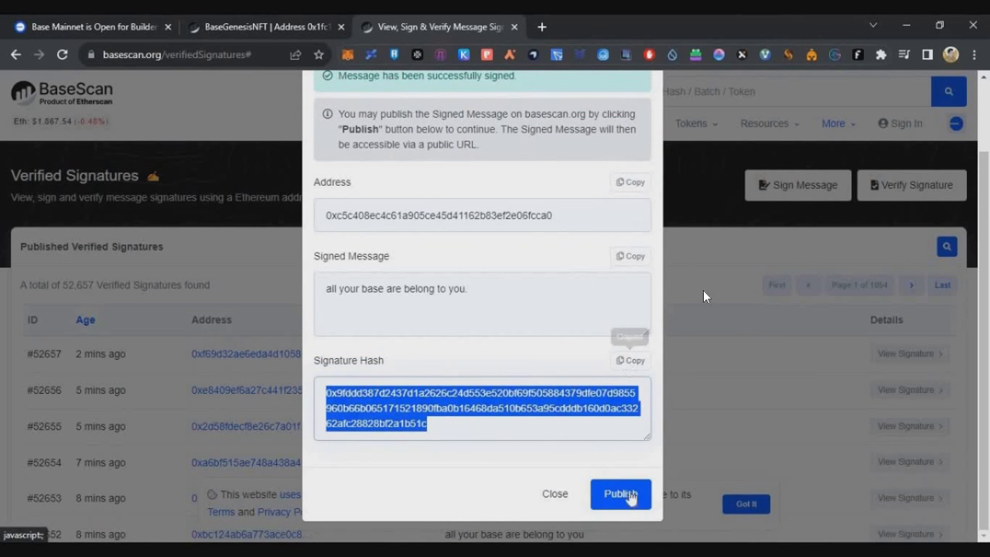
pyautogui.click(621, 494)
# - Copy the hash from verified Signature #52660 and go back to the BaseGenesisNFT contract
pyautogui.moveTo(43, 232); pyautogui.dragTo(353, 238)
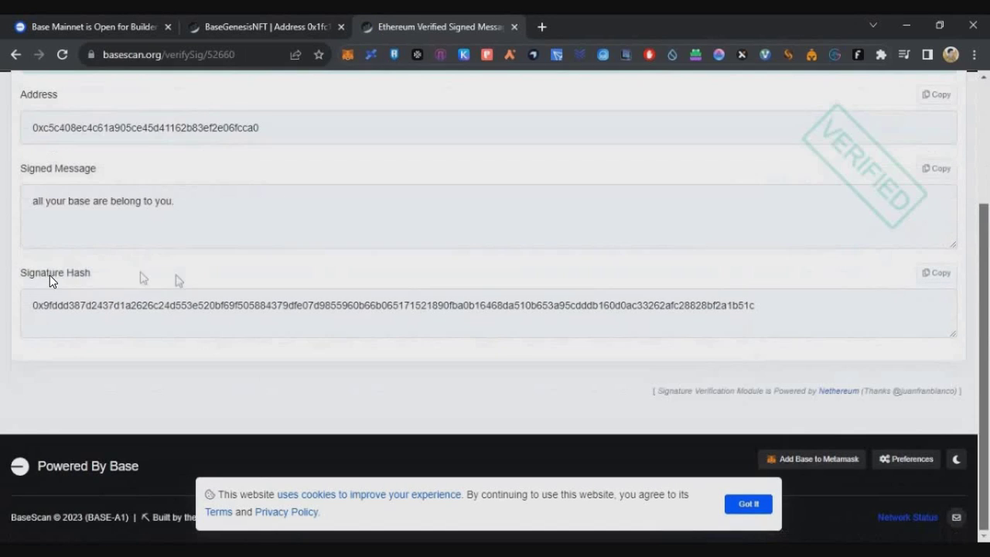
pyautogui.scroll(-2, 350, 238)
pyautogui.moveTo(711, 306); pyautogui.dragTo(795, 314)
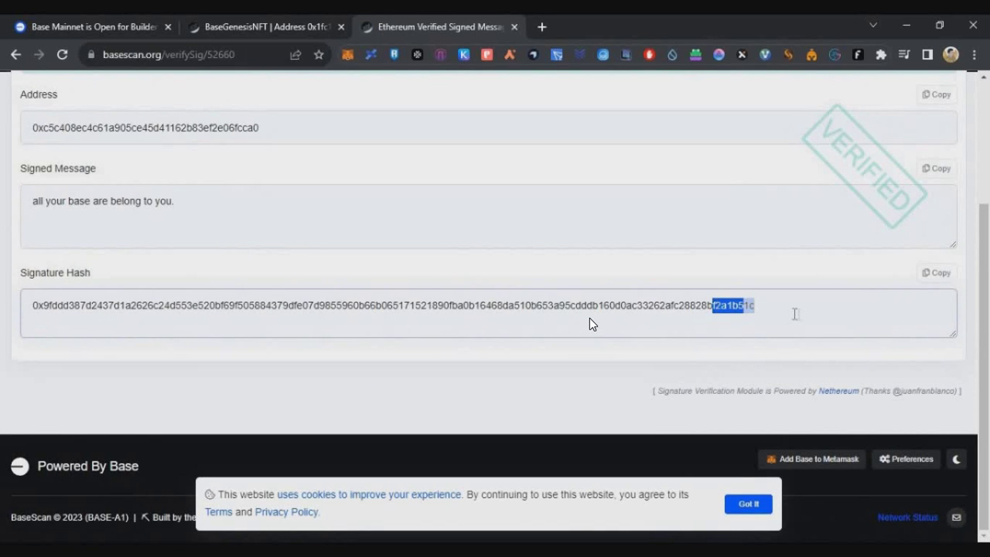
pyautogui.click(937, 273)
pyautogui.click(232, 26)
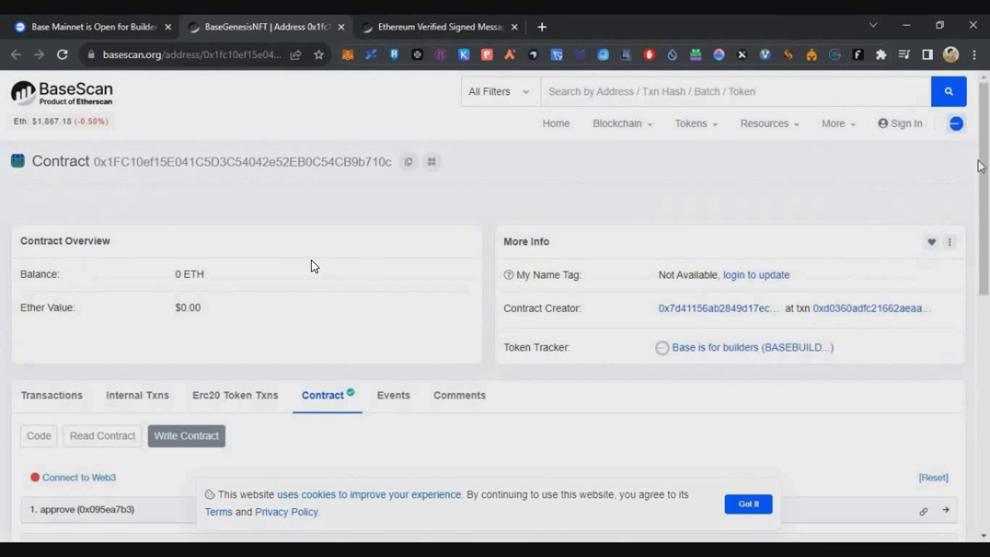
# - Connect the MetaMask wallet to the contract page via Connect to Web3
pyautogui.scroll(-3, 69, 279)
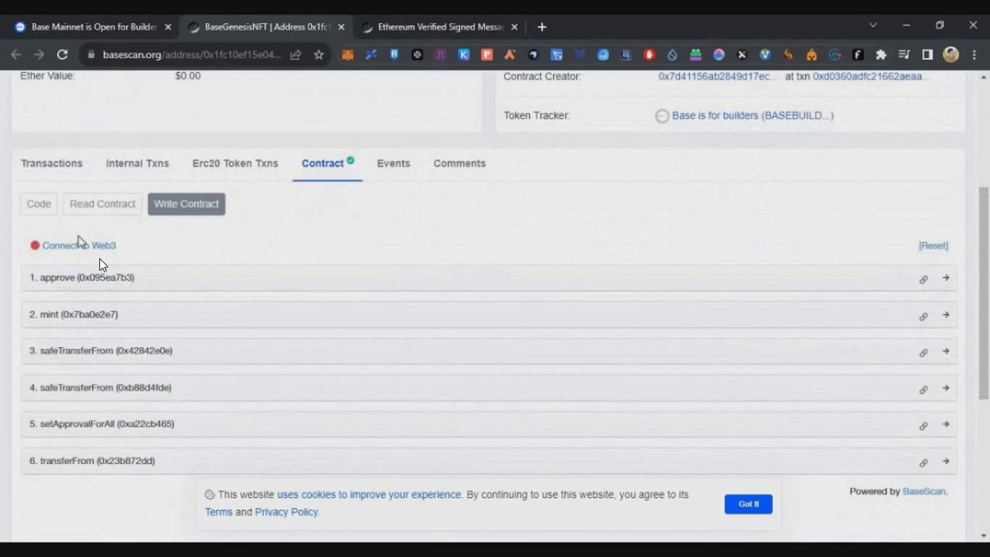
pyautogui.click(78, 246)
pyautogui.click(420, 173)
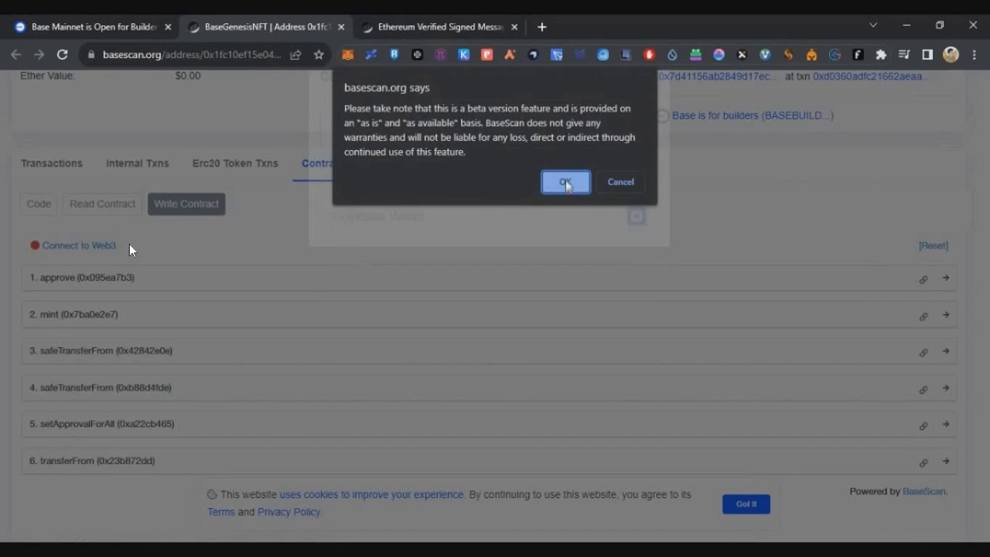
pyautogui.click(567, 181)
# - Call mint with the pasted signature hash, confirm in MetaMask, and view the transaction
pyautogui.click(68, 317)
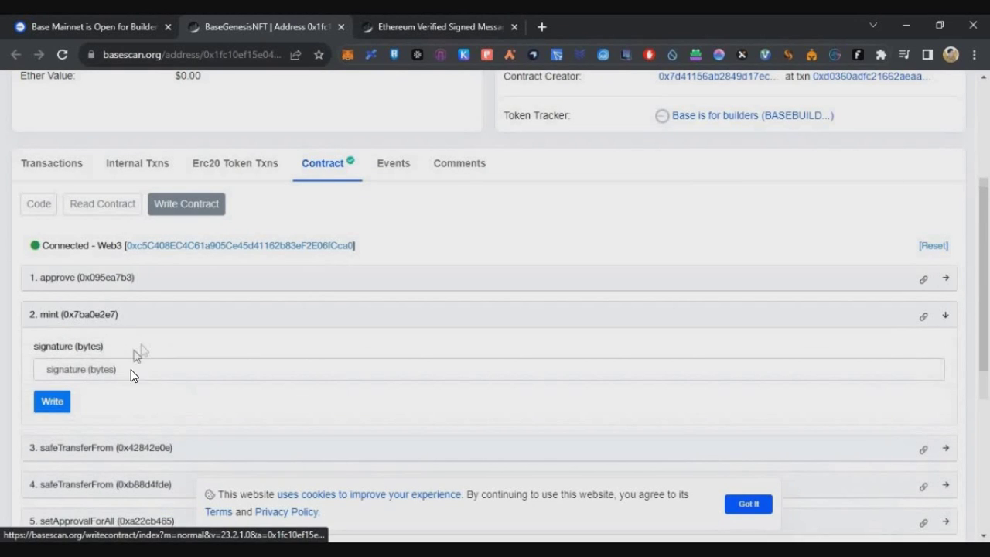
pyautogui.rightClick(80, 365)
pyautogui.click(176, 234)
pyautogui.click(53, 407)
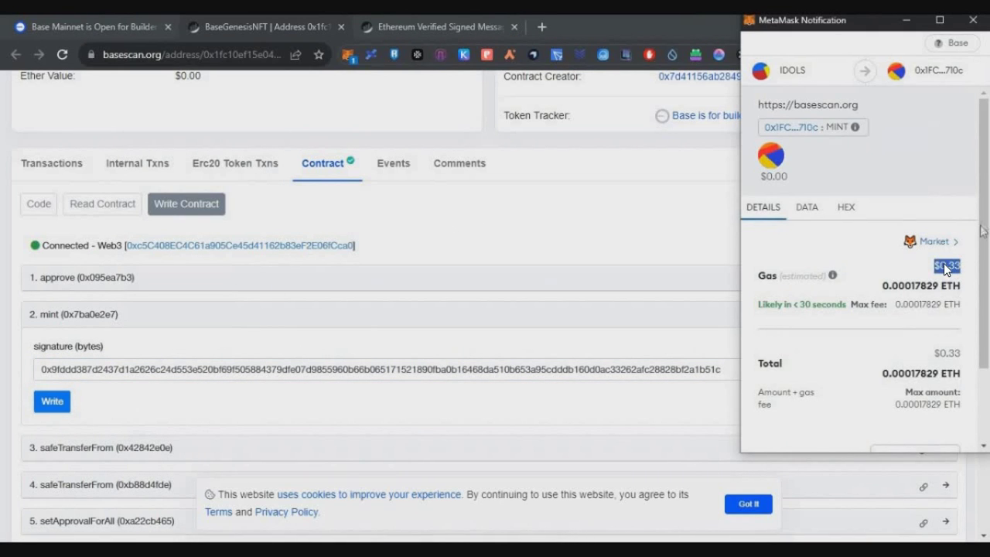
pyautogui.scroll(-1, 945, 266)
pyautogui.click(911, 420)
pyautogui.click(127, 400)
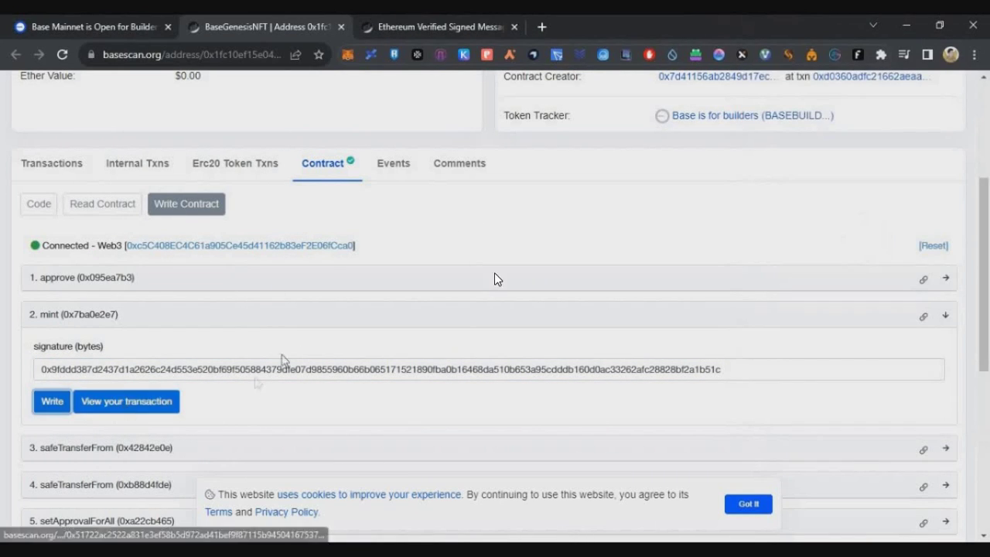
# - Check the $0.34 fee and the BASEBUILDERS token page showing 67,836
pyautogui.scroll(-3, 430, 286)
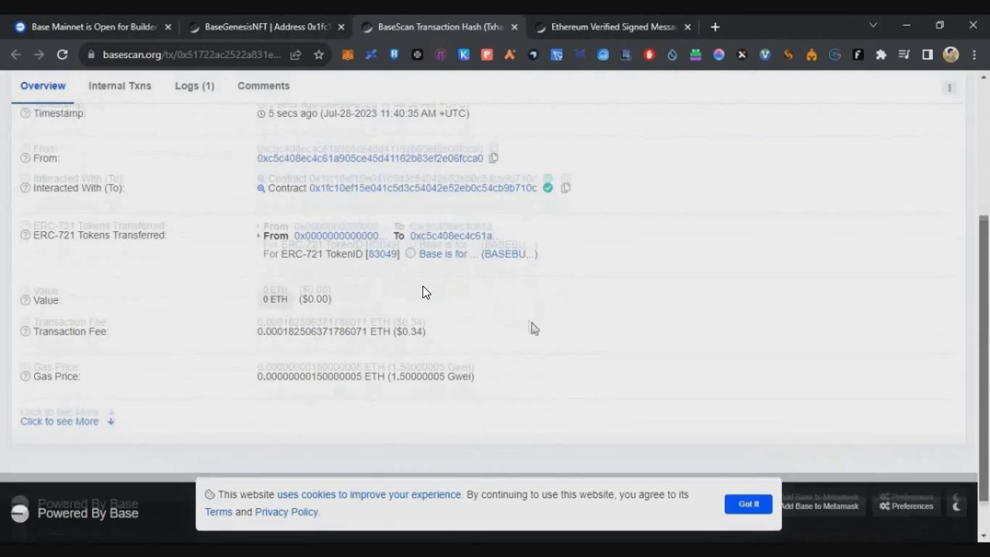
pyautogui.moveTo(409, 319); pyautogui.dragTo(426, 320)
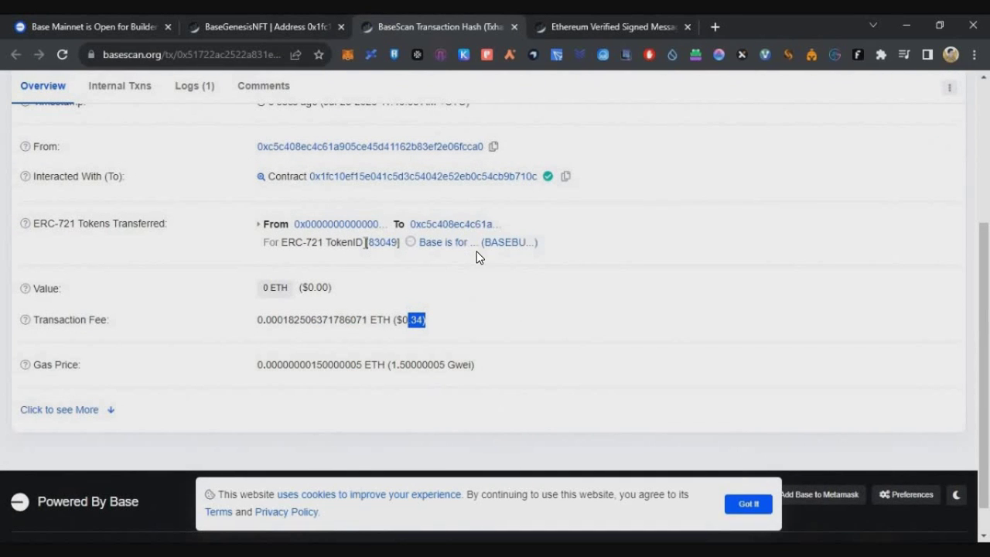
pyautogui.click(435, 244)
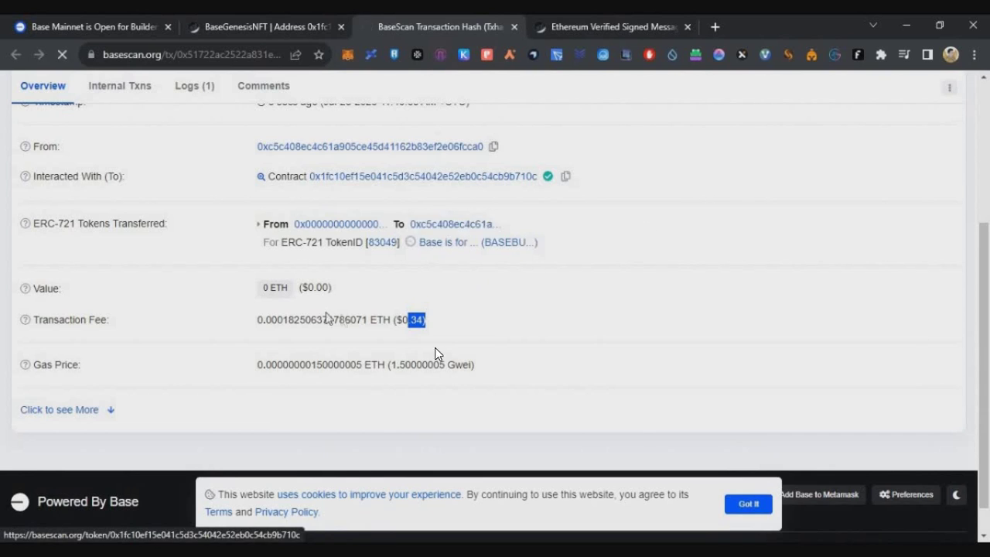
pyautogui.moveTo(277, 286); pyautogui.dragTo(199, 286)
pyautogui.doubleClick(191, 319)
# - Search BaseScan for the wallet address copied from MetaMask
pyautogui.click(348, 54)
pyautogui.click(226, 299)
pyautogui.click(256, 136)
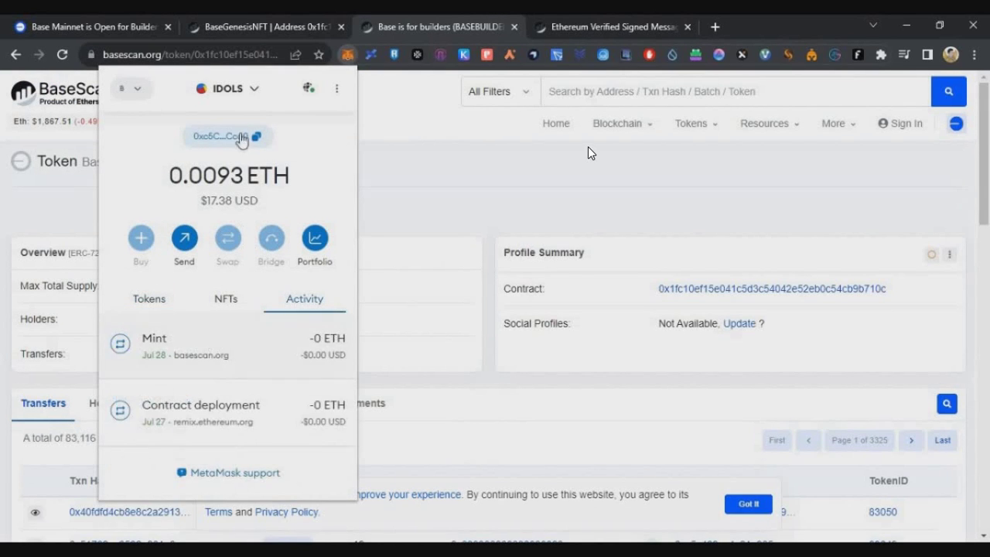
pyautogui.rightClick(608, 91)
pyautogui.click(637, 201)
pyautogui.press('Return')
# - Show the address's ERC-721 transfers listing the received token 83049
pyautogui.click(326, 355)
pyautogui.scroll(-3, 400, 328)
pyautogui.moveTo(246, 335); pyautogui.dragTo(196, 336)
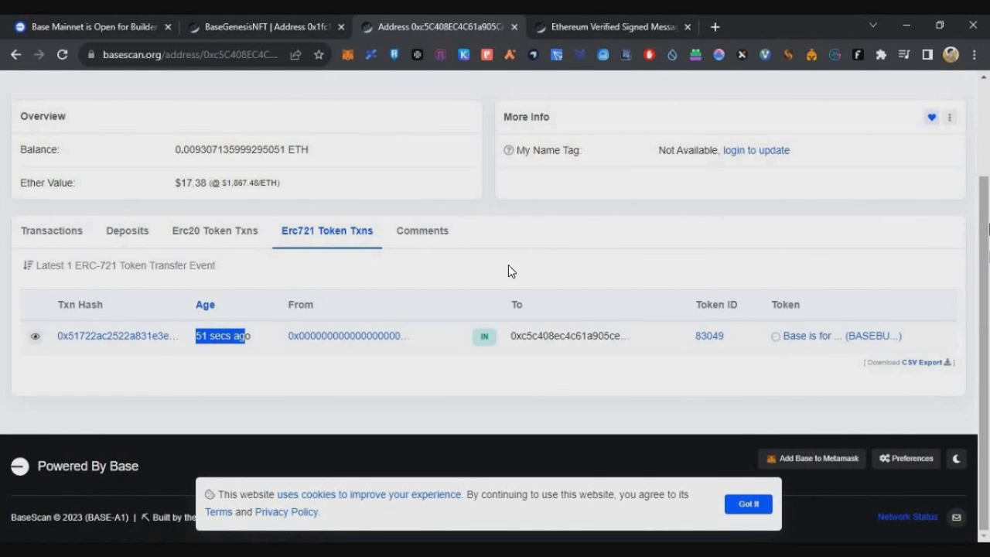
pyautogui.scroll(2, 508, 264)
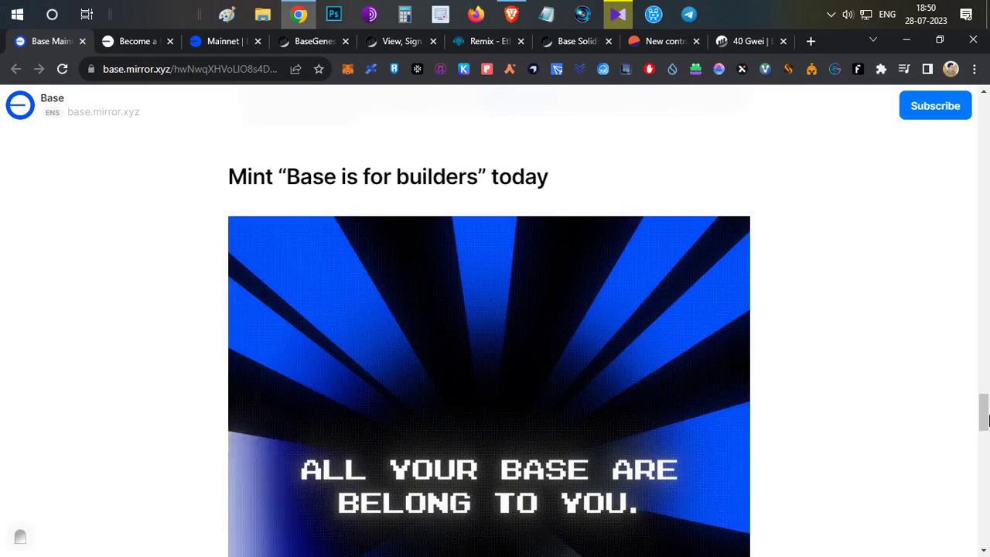
# - Scroll the Mirror article to the top and switch to the CryptoEnglish YouTube videos
pyautogui.moveTo(983, 409); pyautogui.dragTo(985, 85)
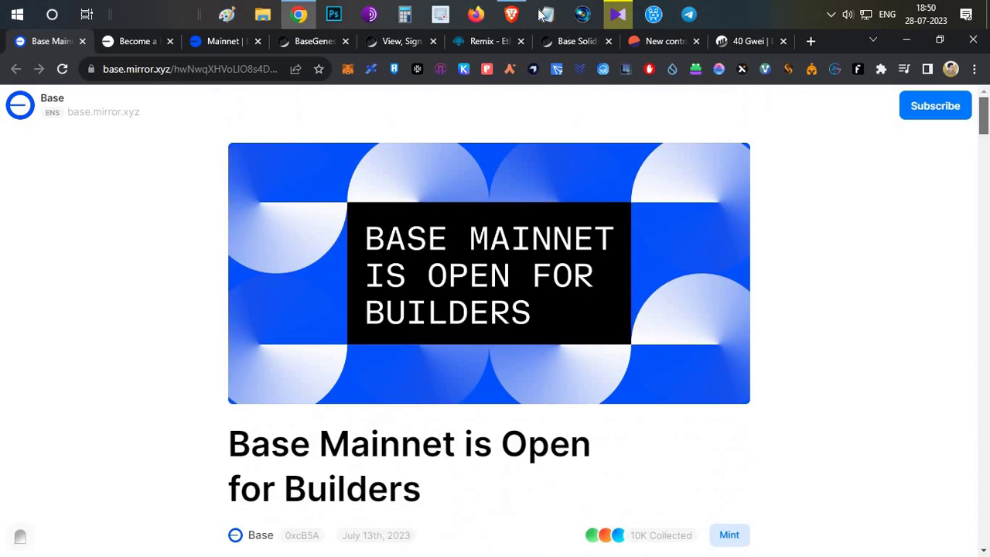
pyautogui.click(509, 14)
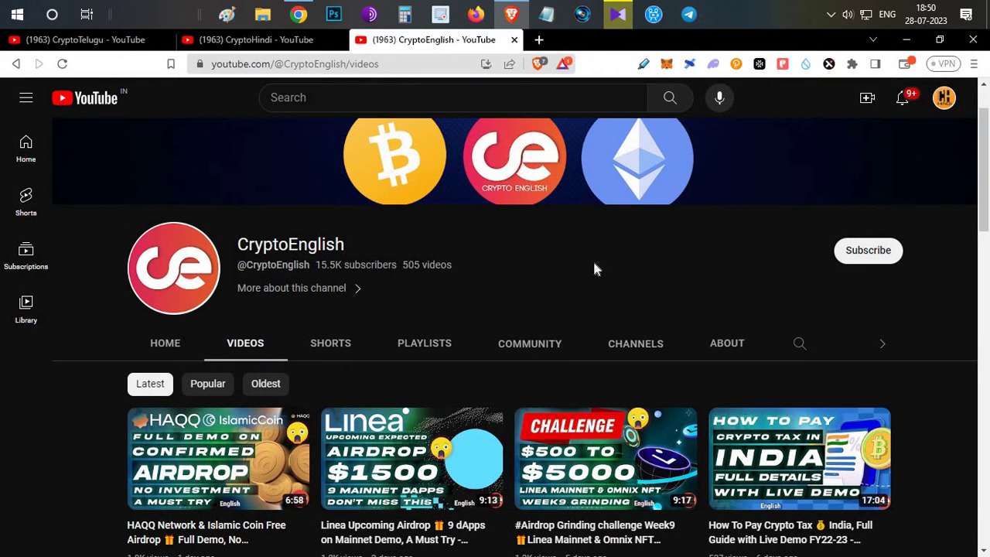